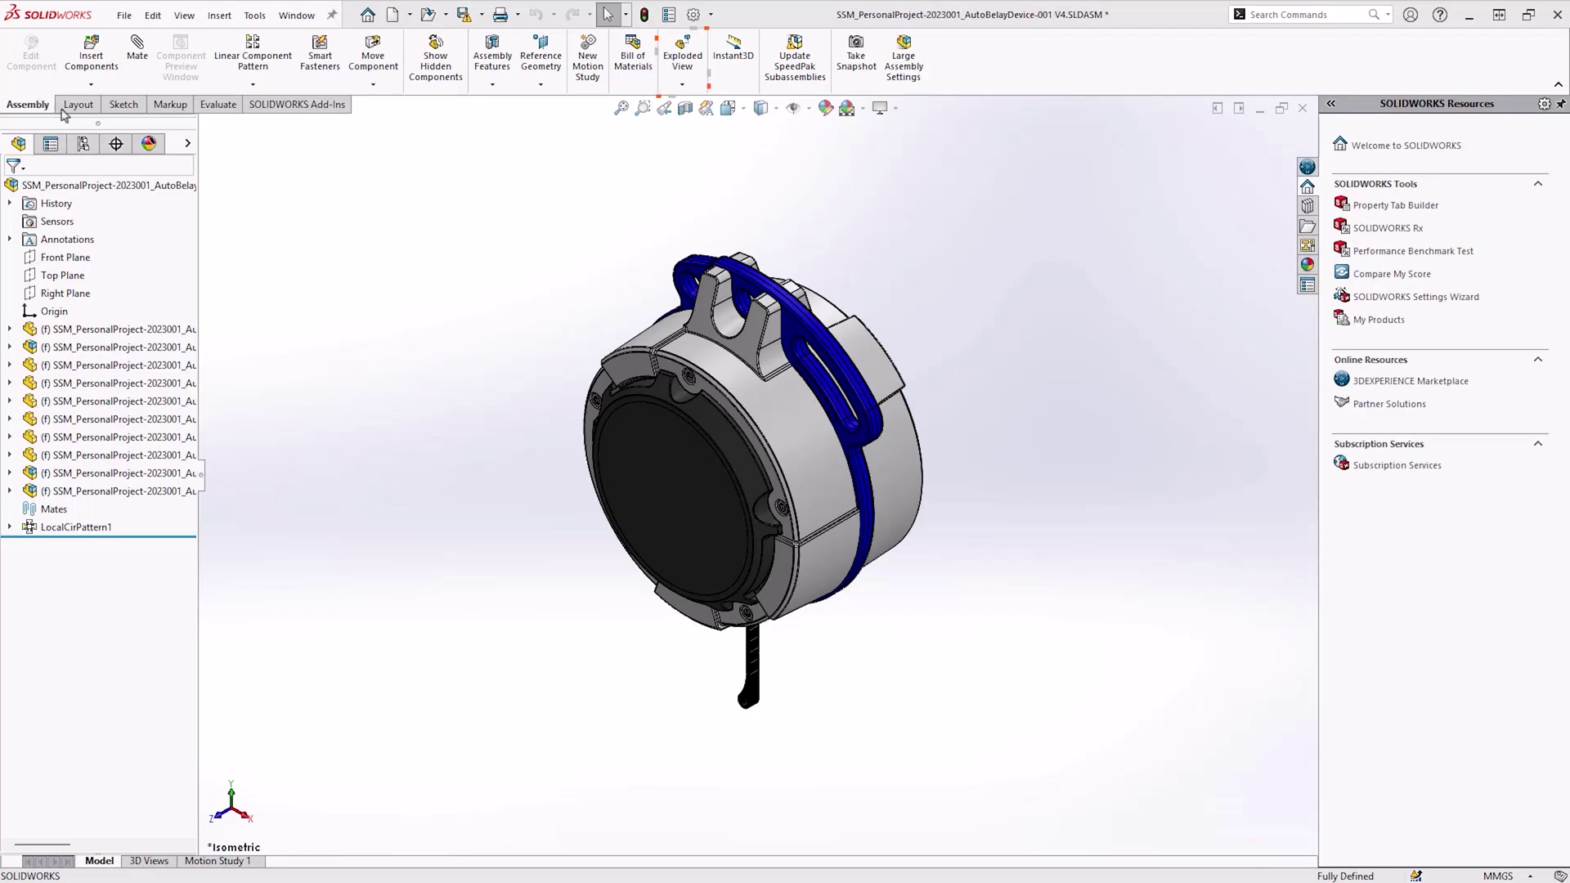
Open the Explode editor on the auto-belay assembly, then close it again
left_click(683, 59)
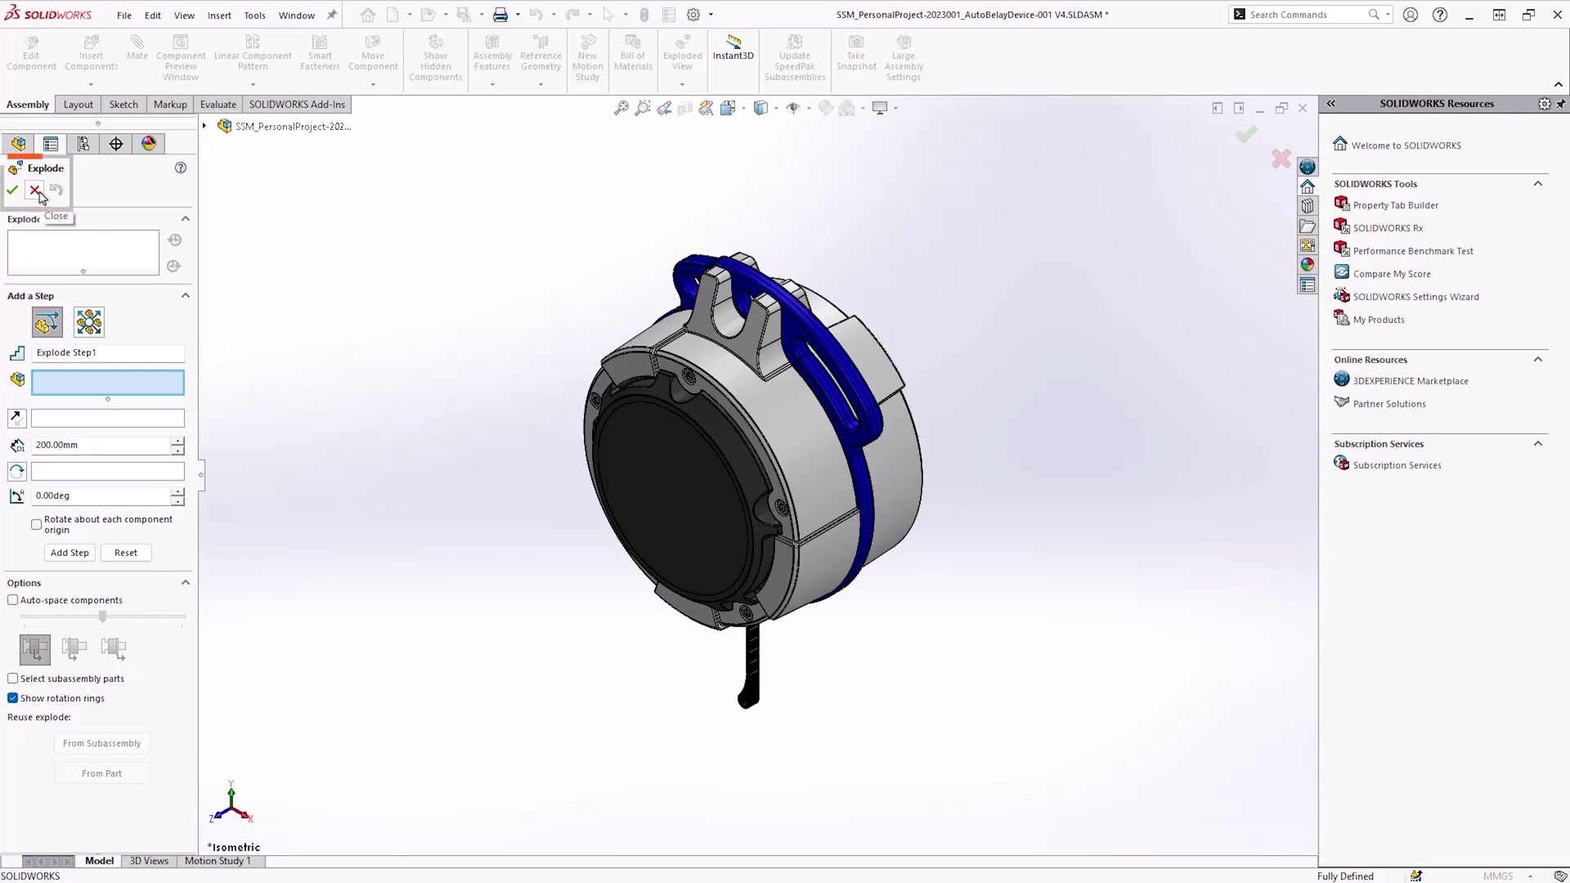
left_click(35, 190)
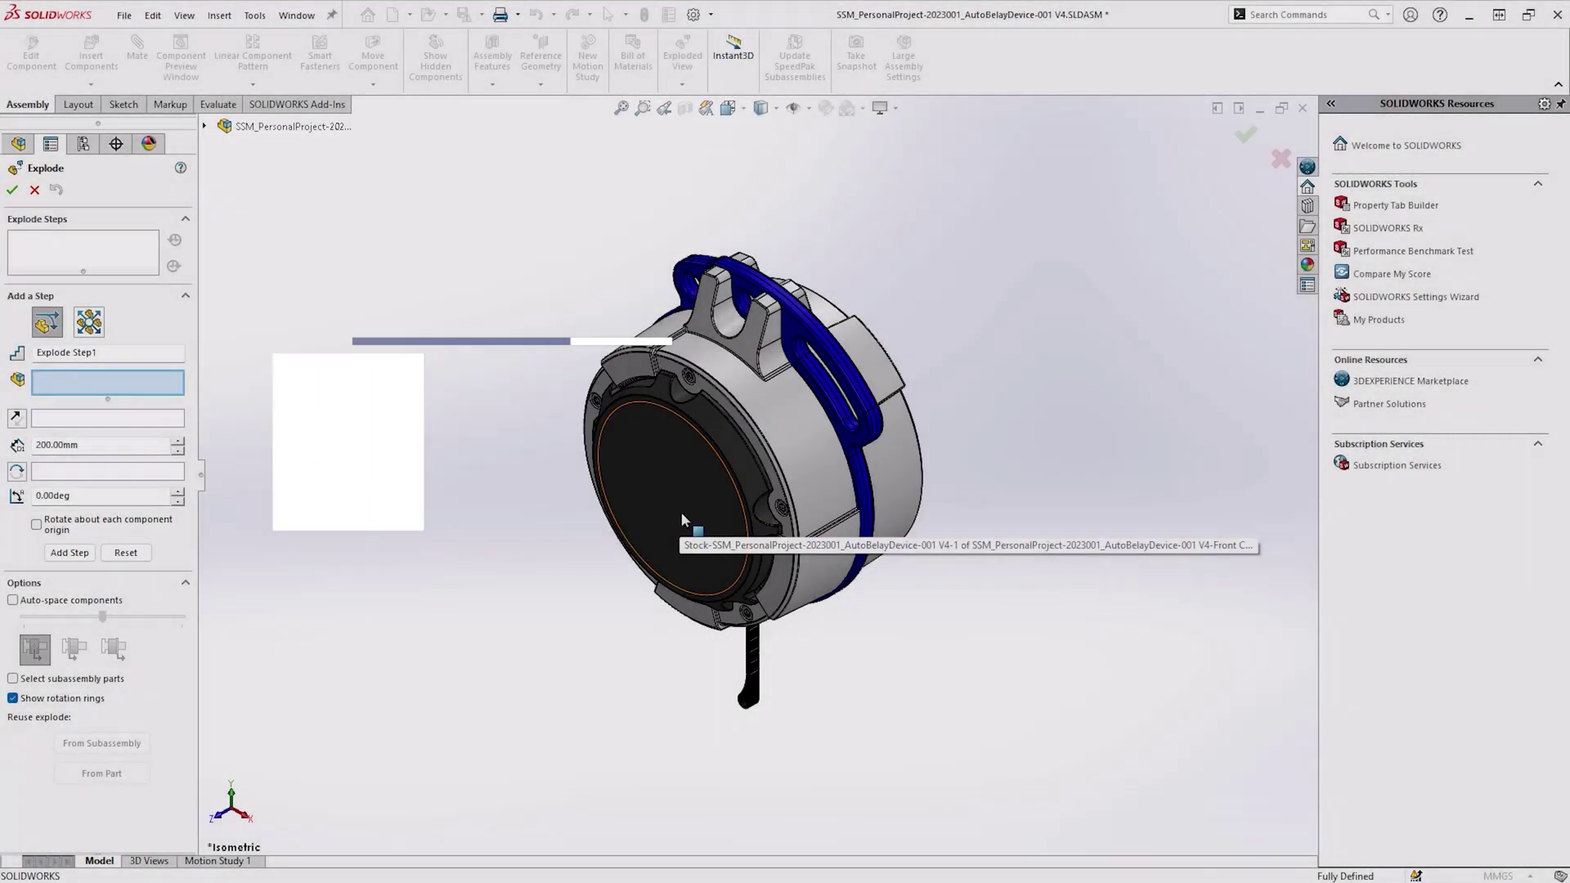
left_click(682, 515)
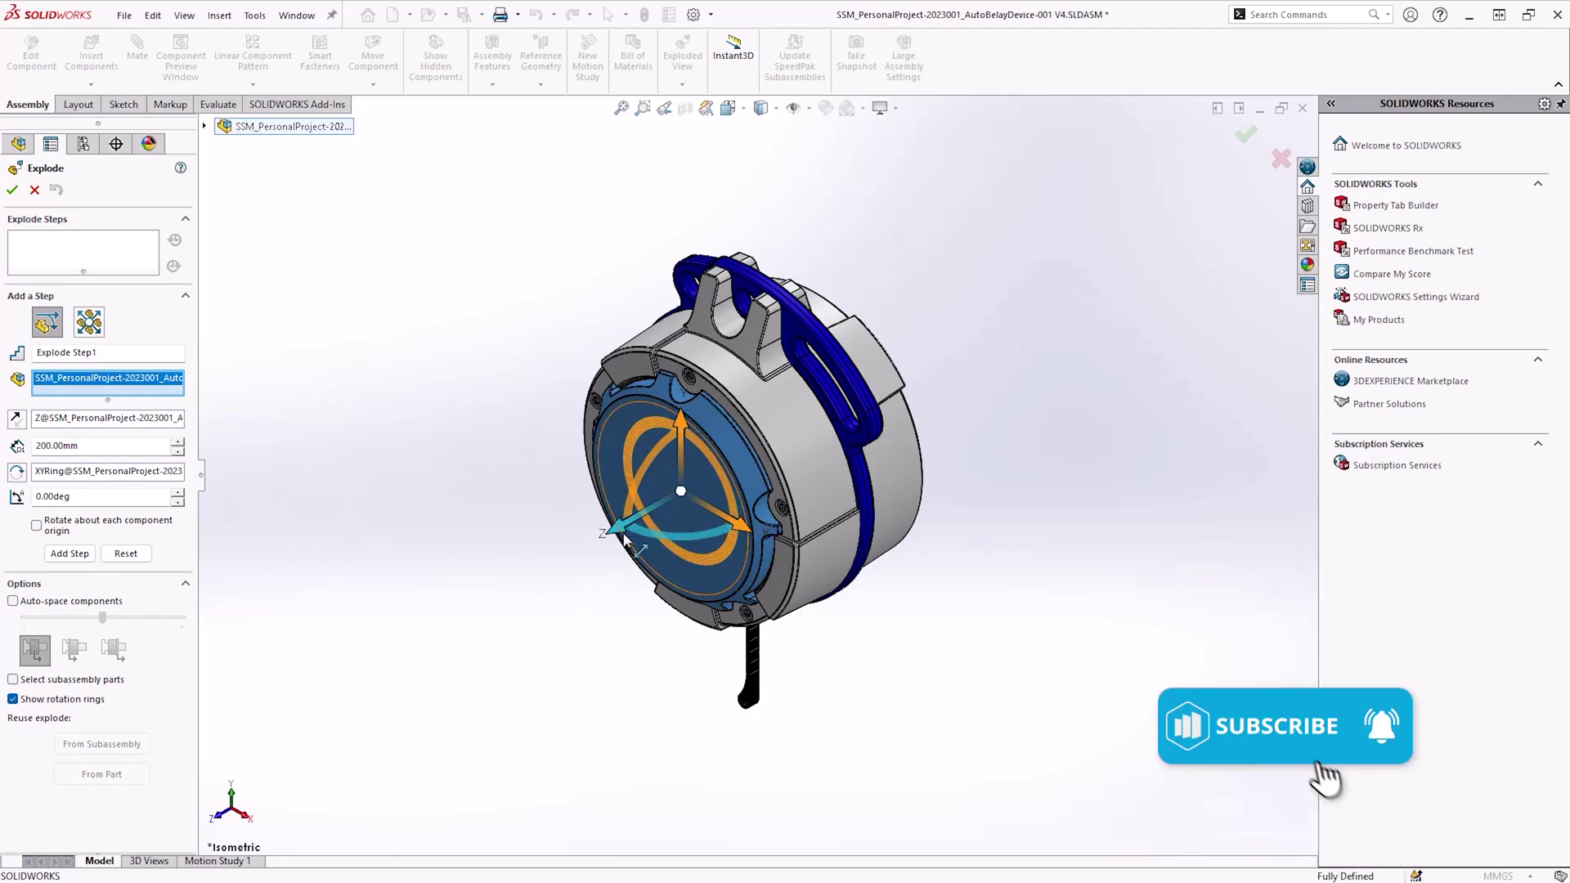
left_click_drag(621, 536, 517, 607)
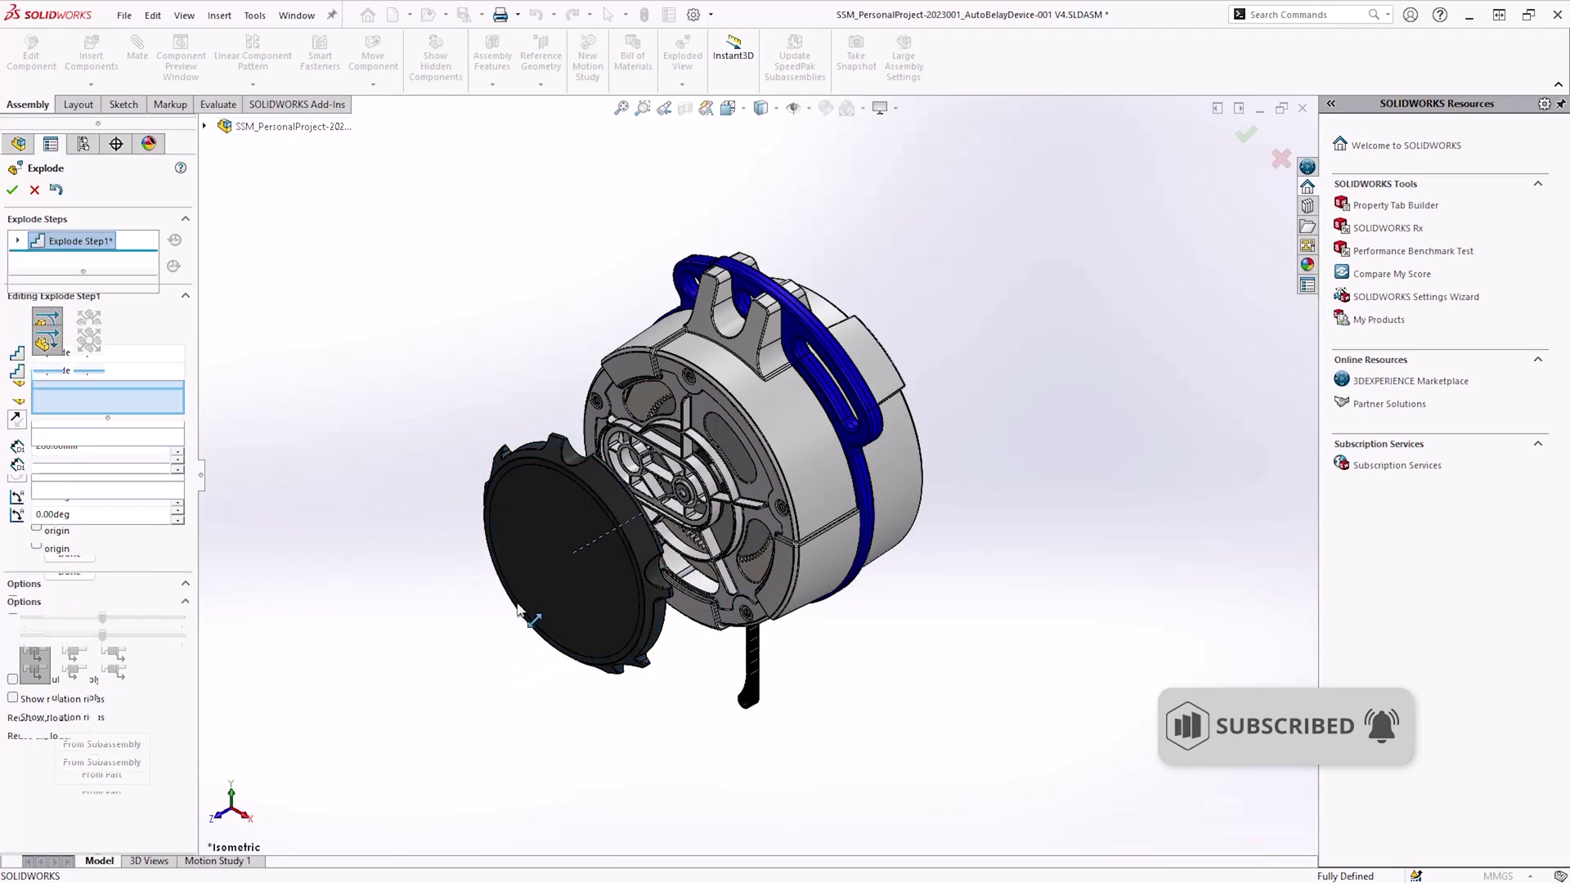
key("ctrl+z")
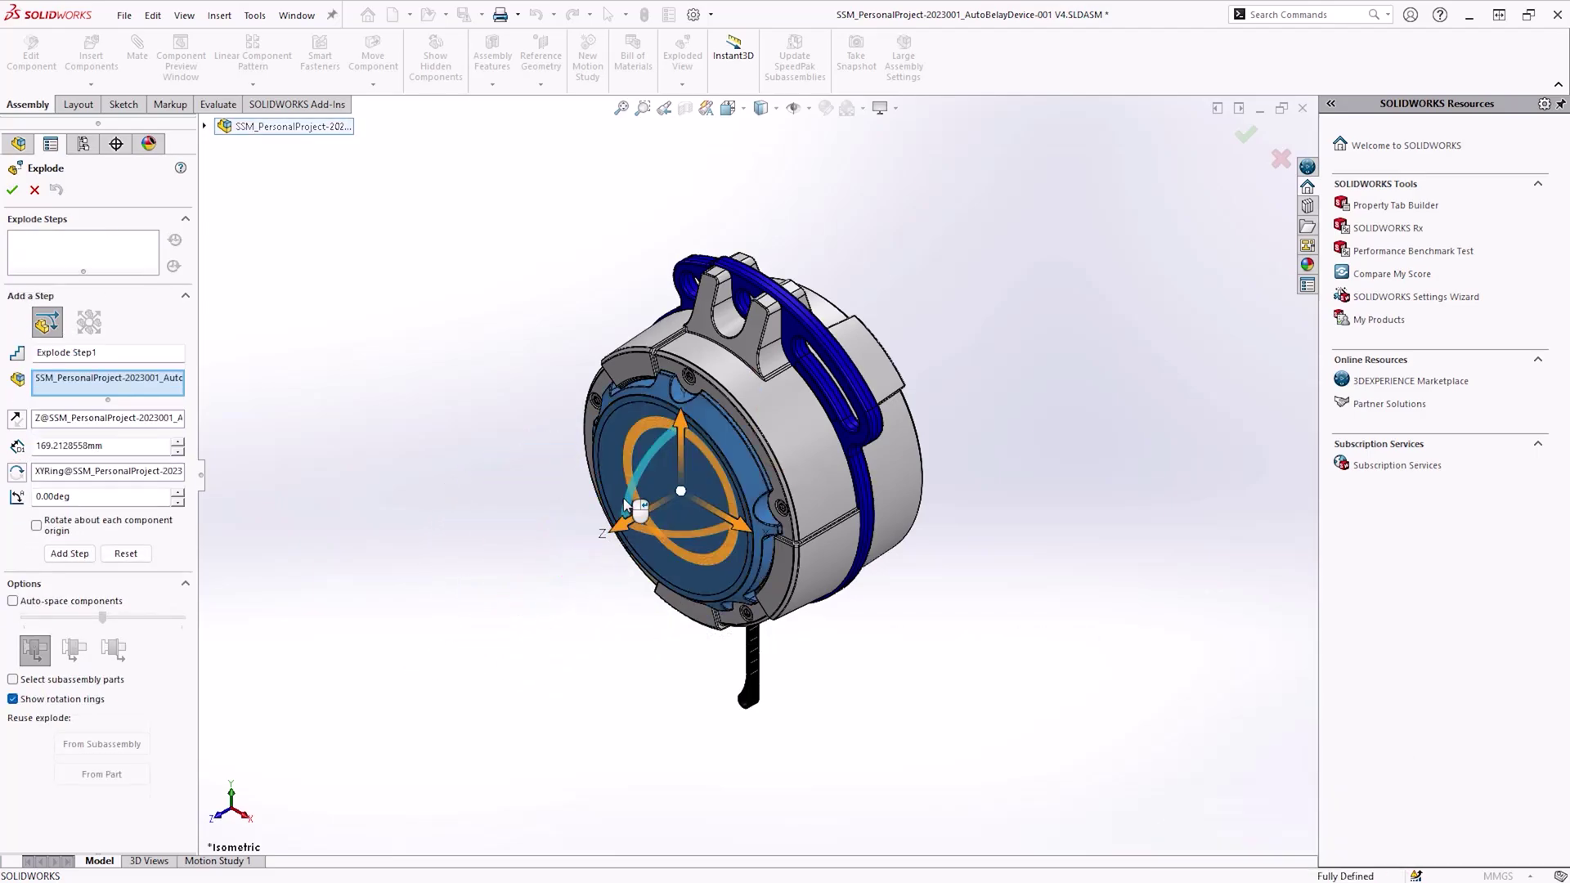
left_click_drag(660, 452, 626, 508)
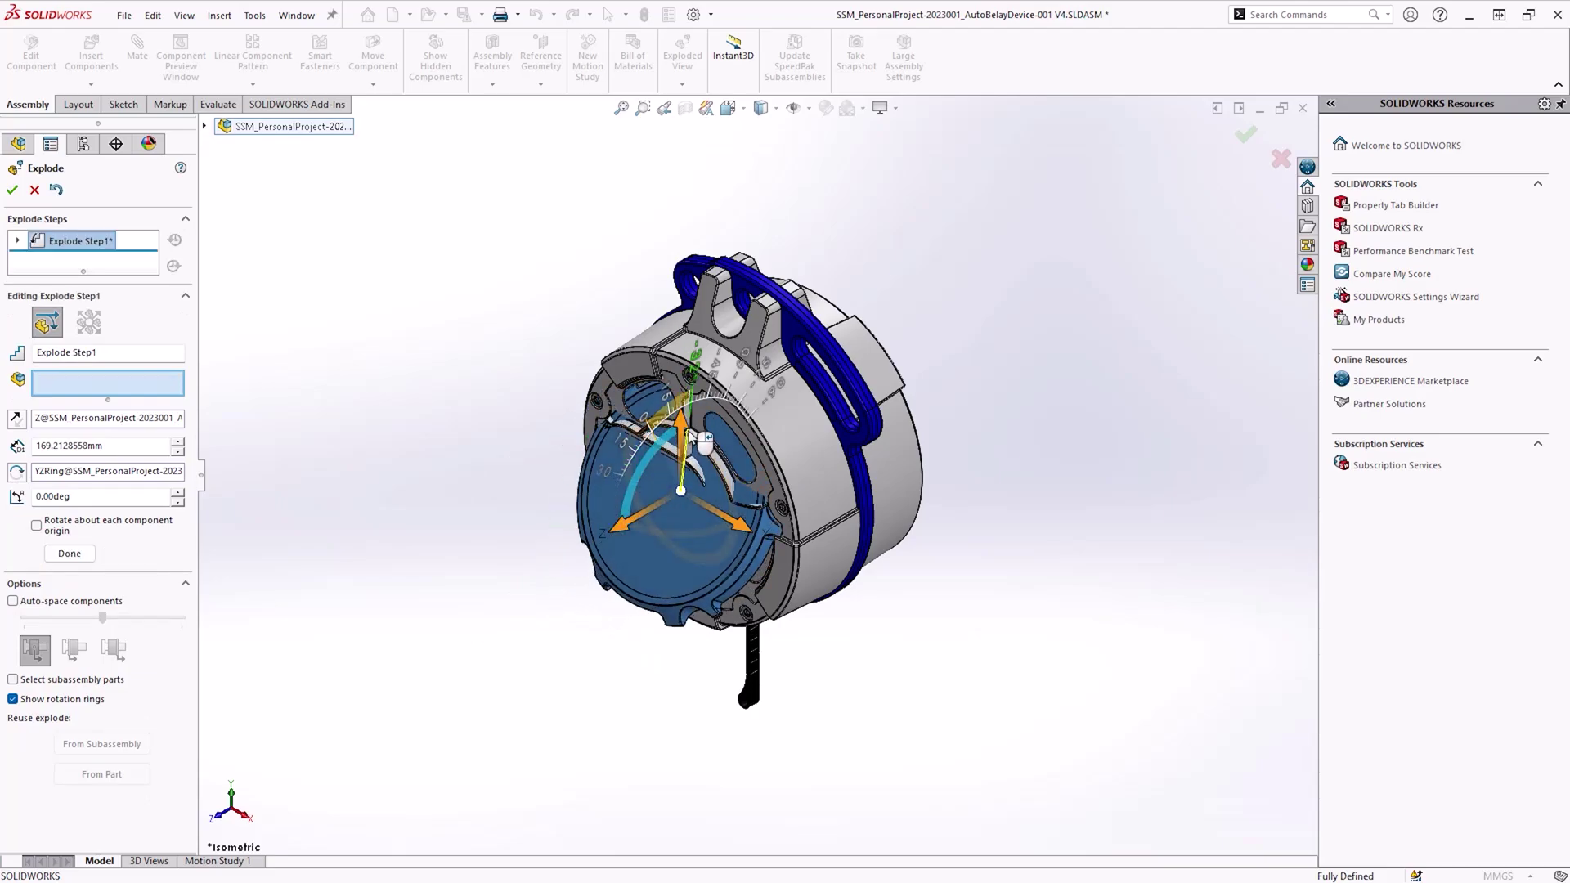
Select the front cover and explode it 1400 mm out along Z
left_click(691, 452)
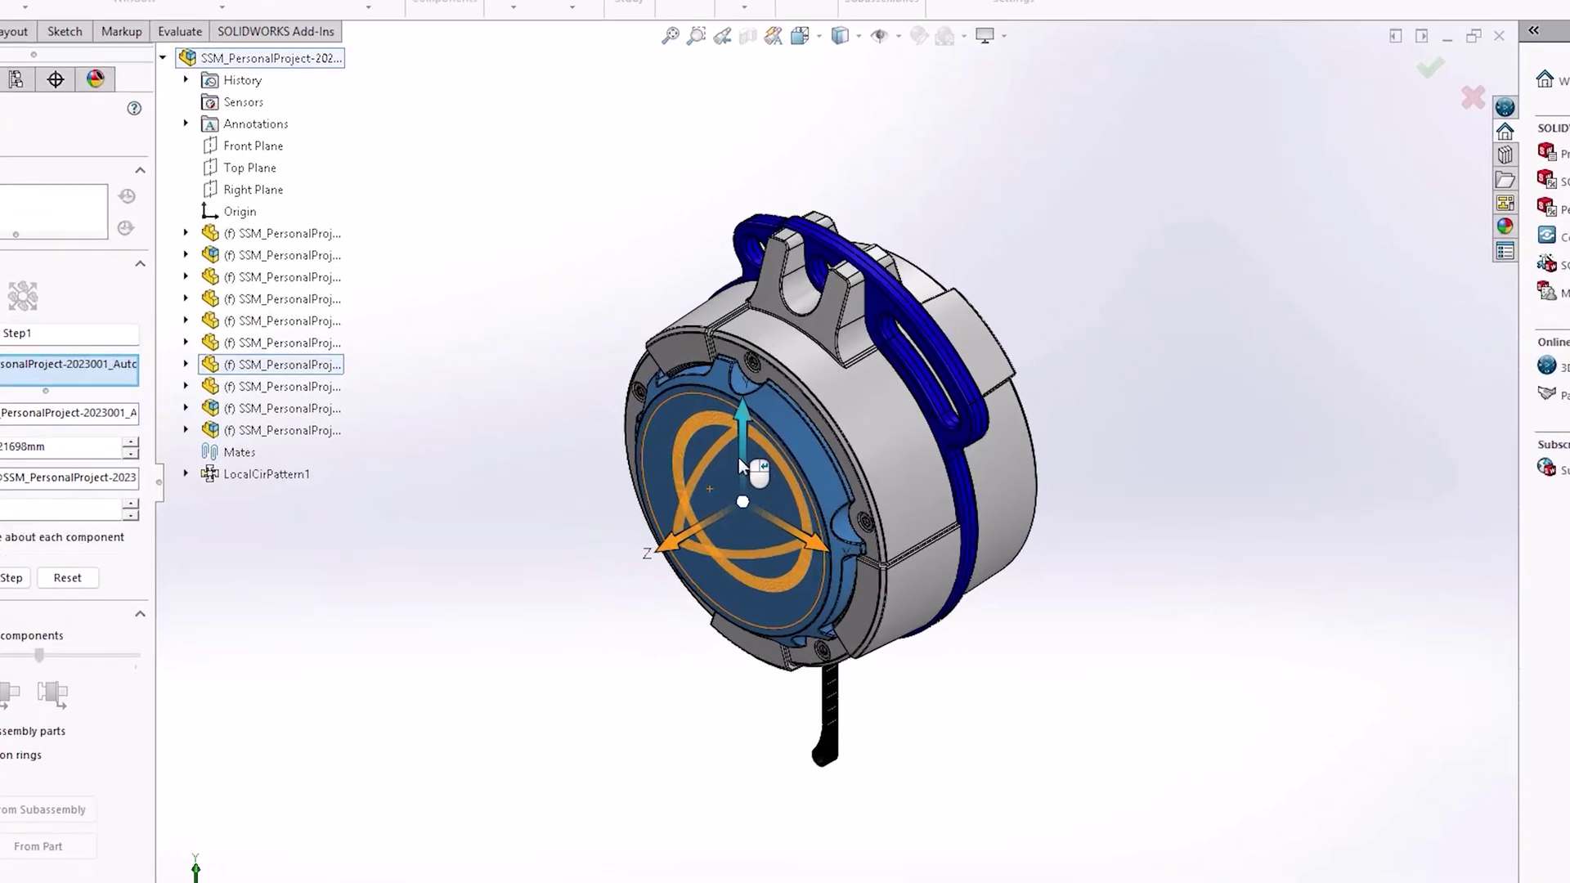
left_click_drag(826, 554, 606, 734)
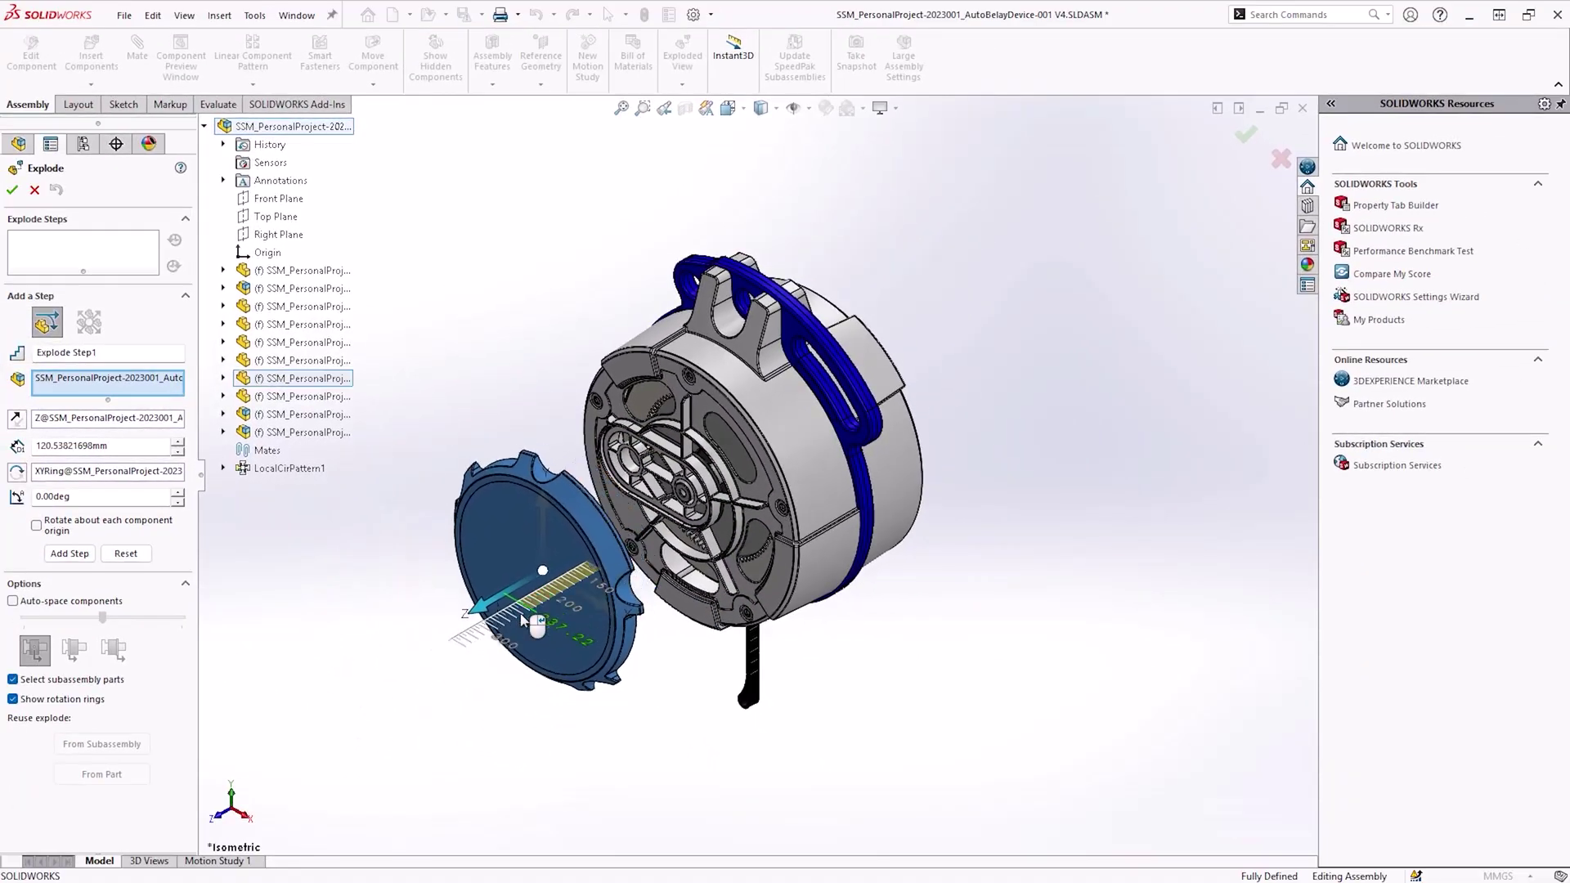
left_click_drag(523, 619, 460, 668)
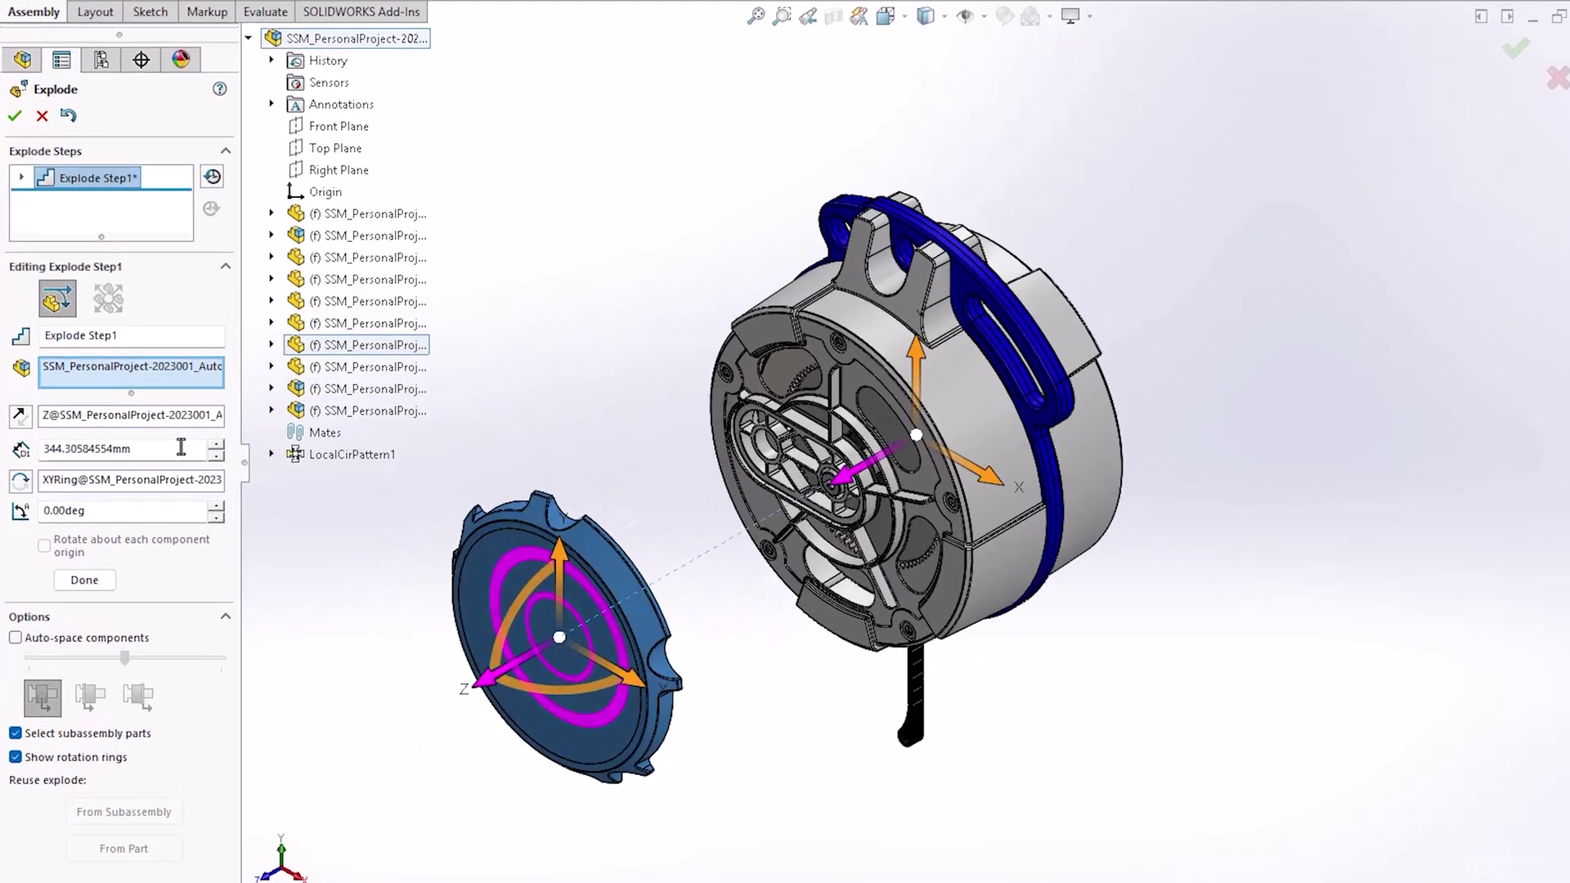
double_click(47, 453)
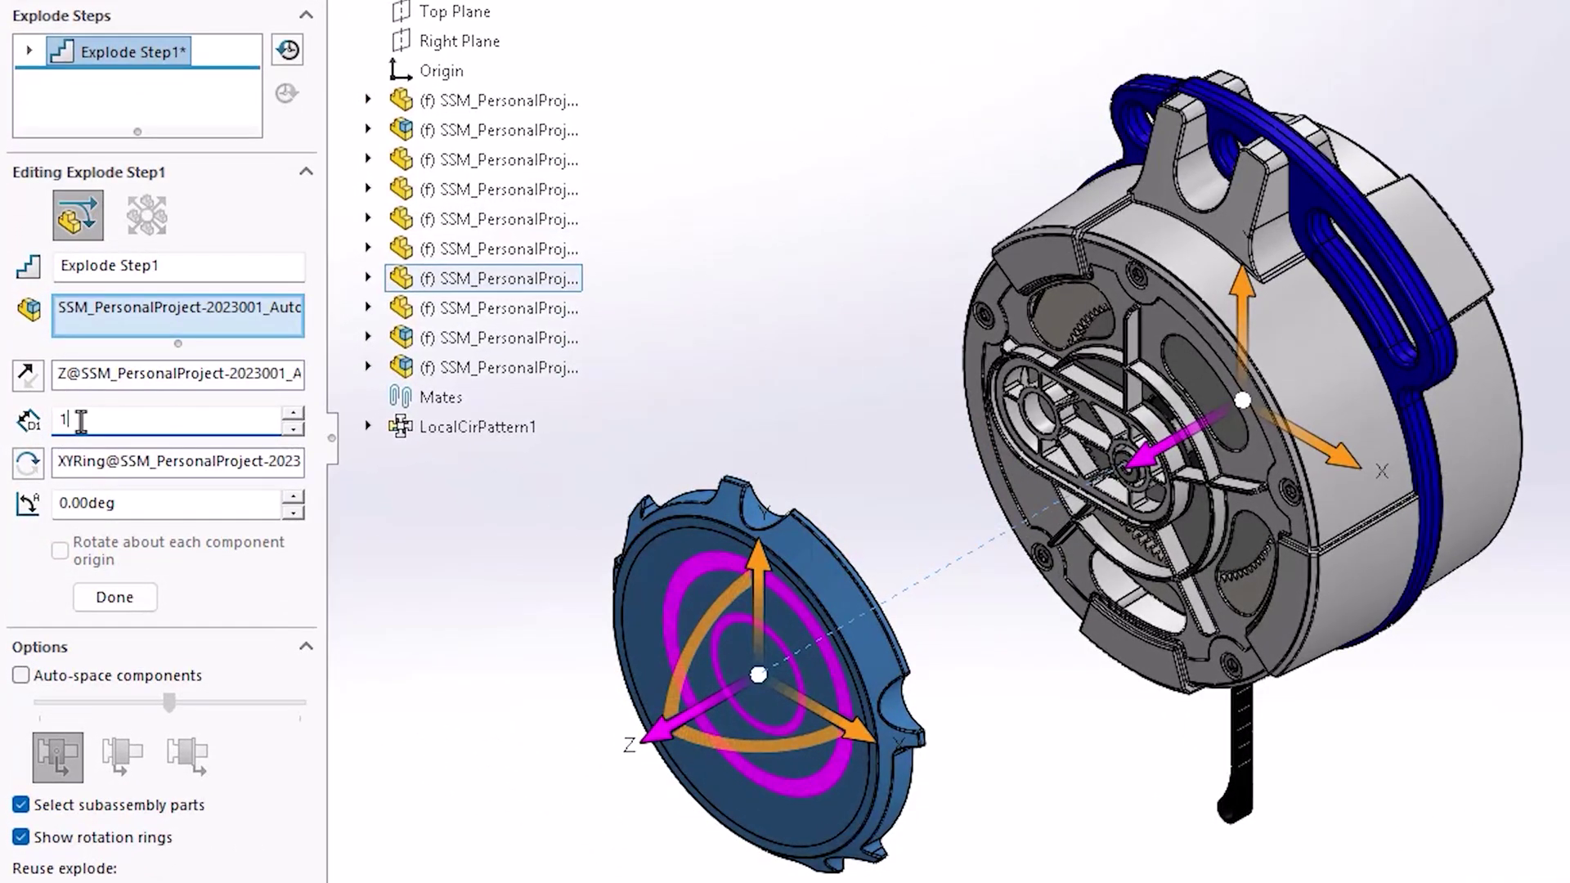
key("Return")
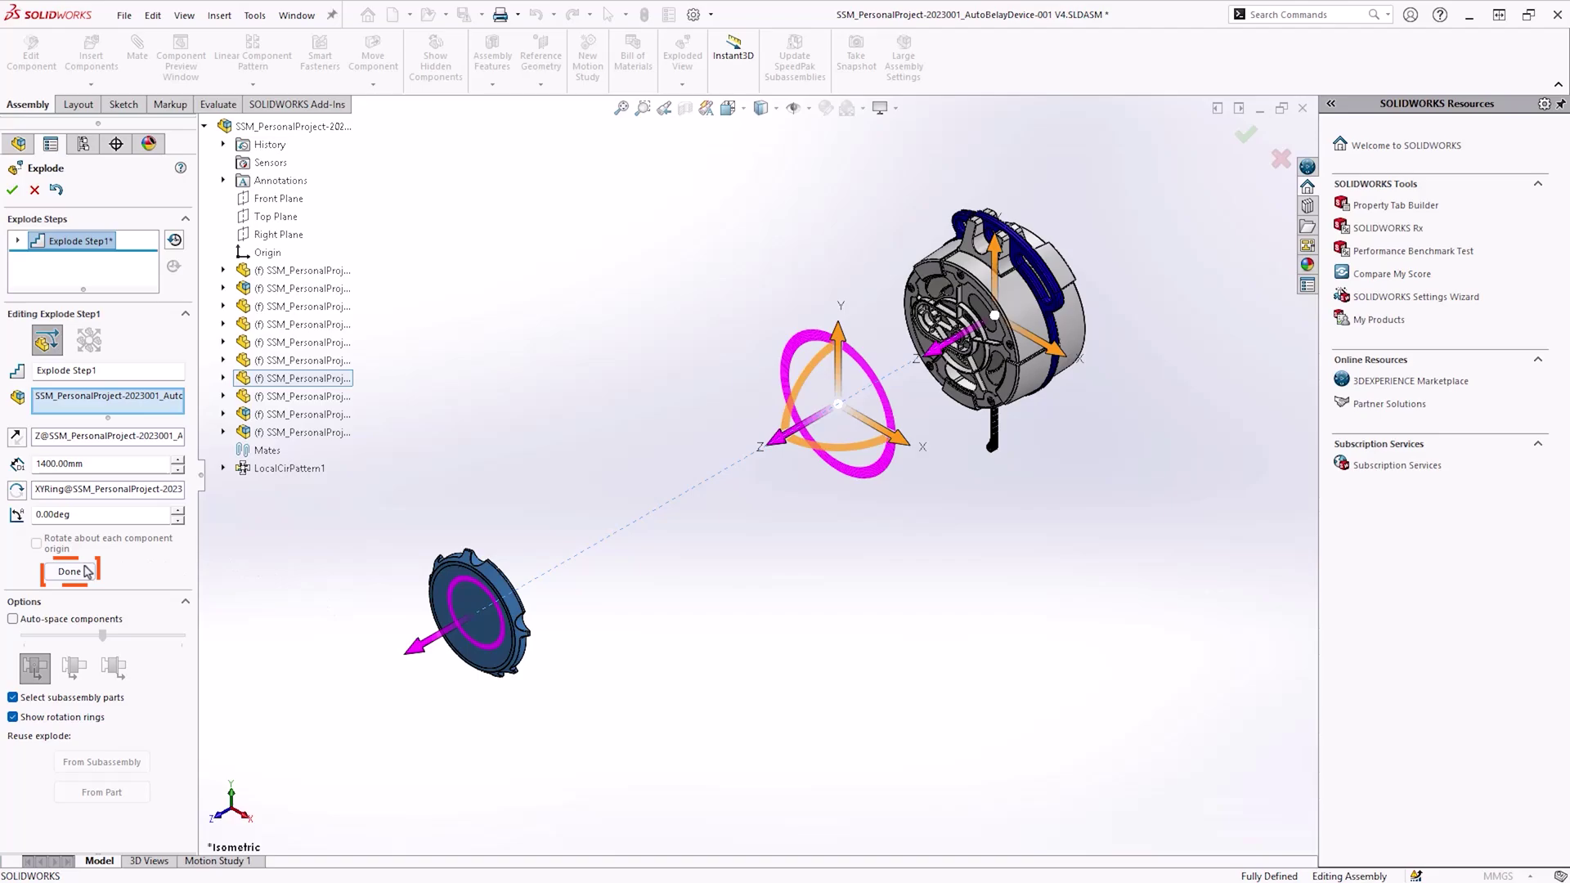
Accept the first step, then explode the main outer shell 1100 mm along Z as Step2
left_click(86, 571)
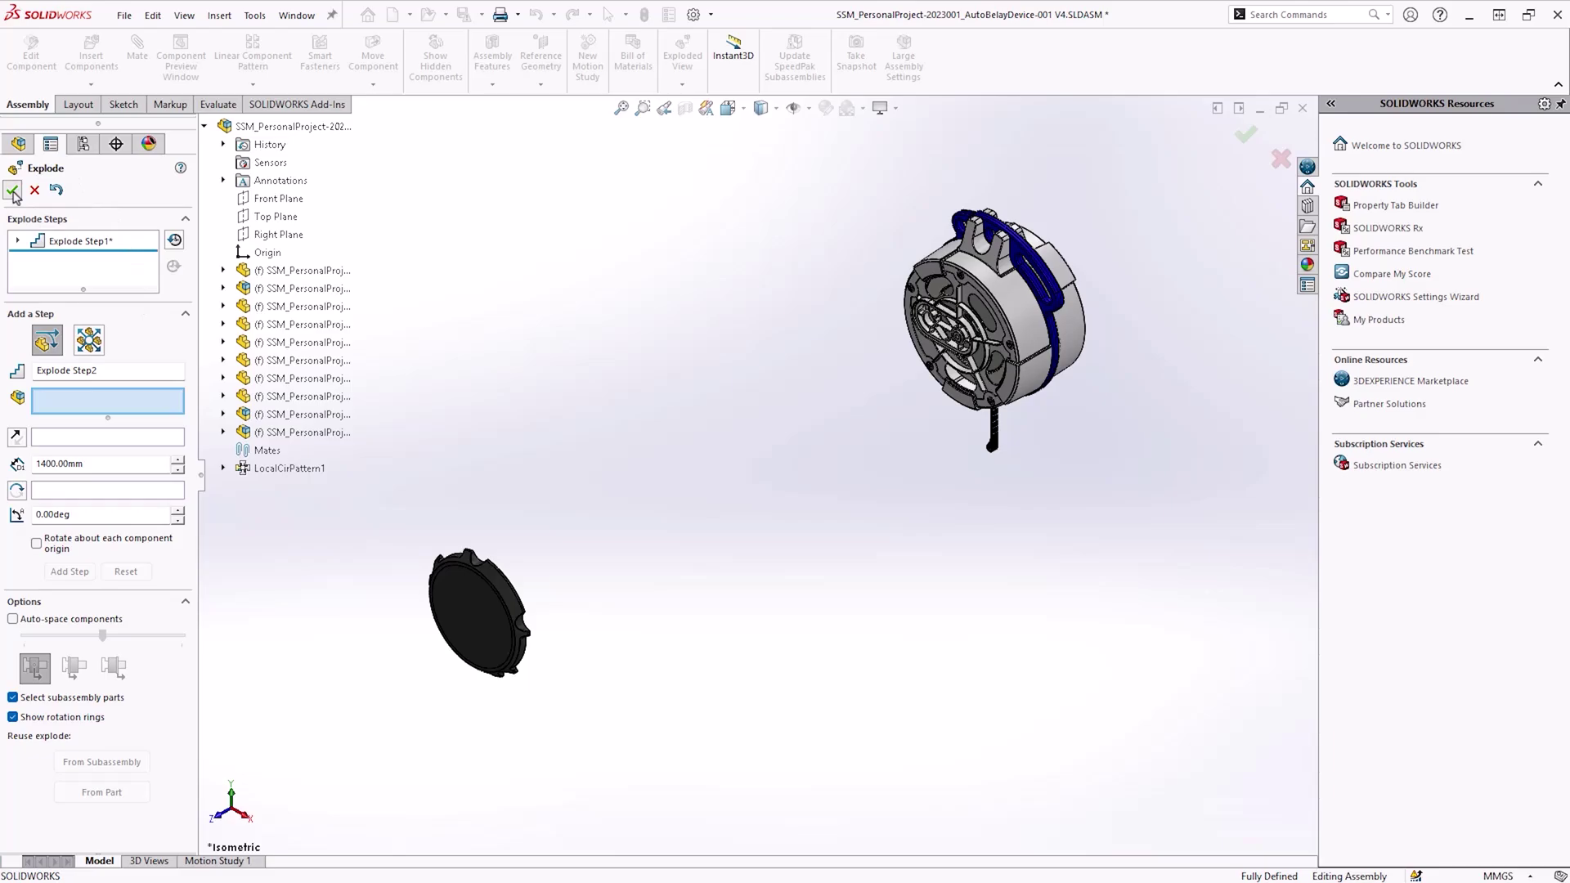
left_click(13, 192)
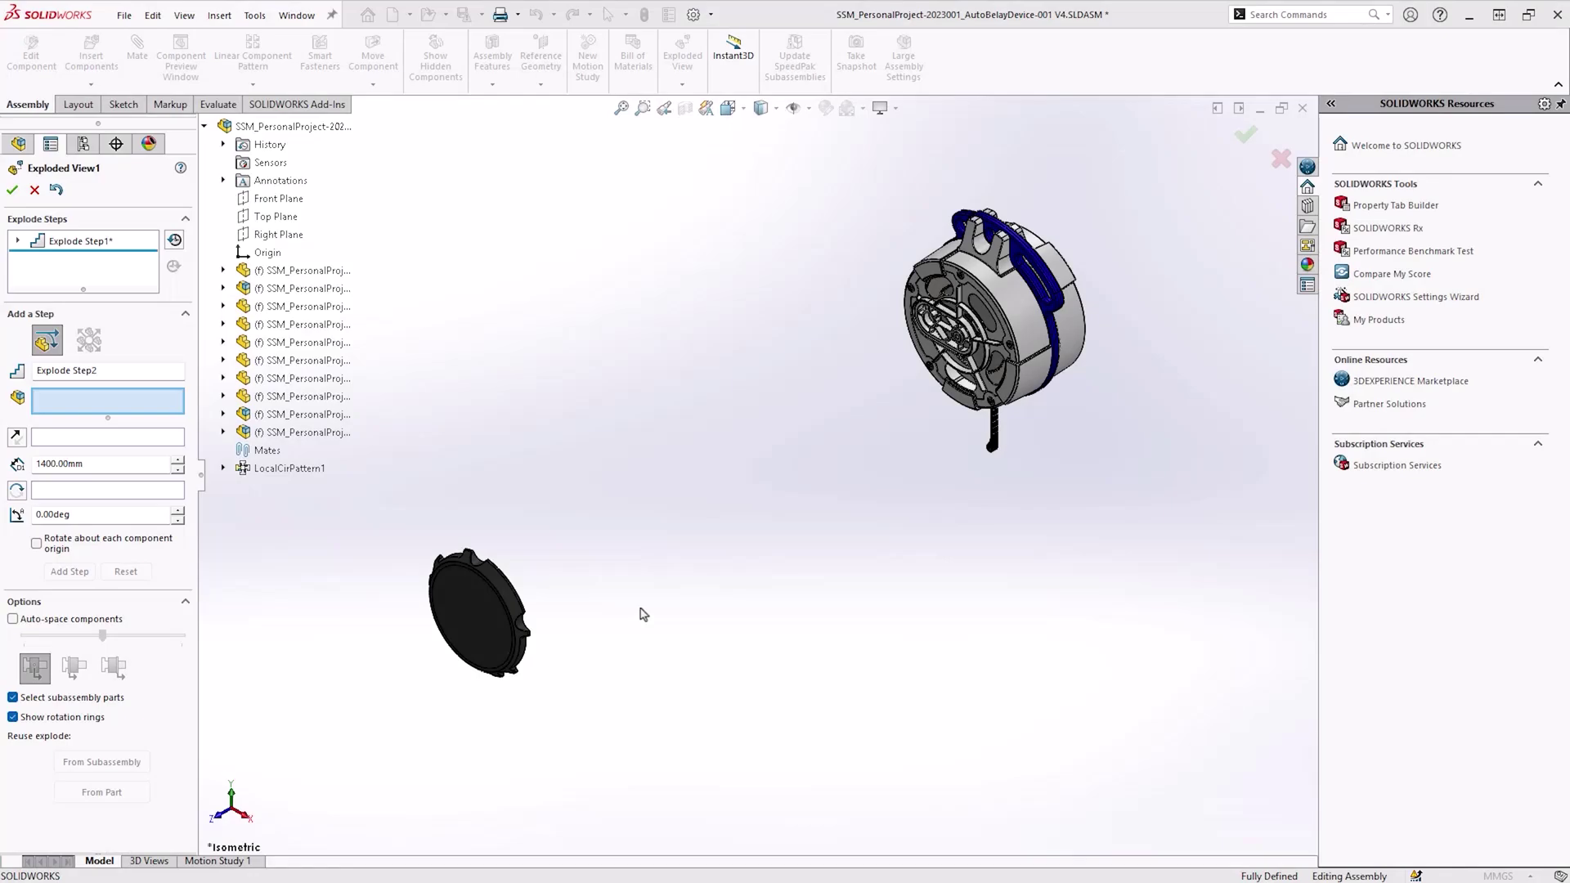
left_click(1022, 307)
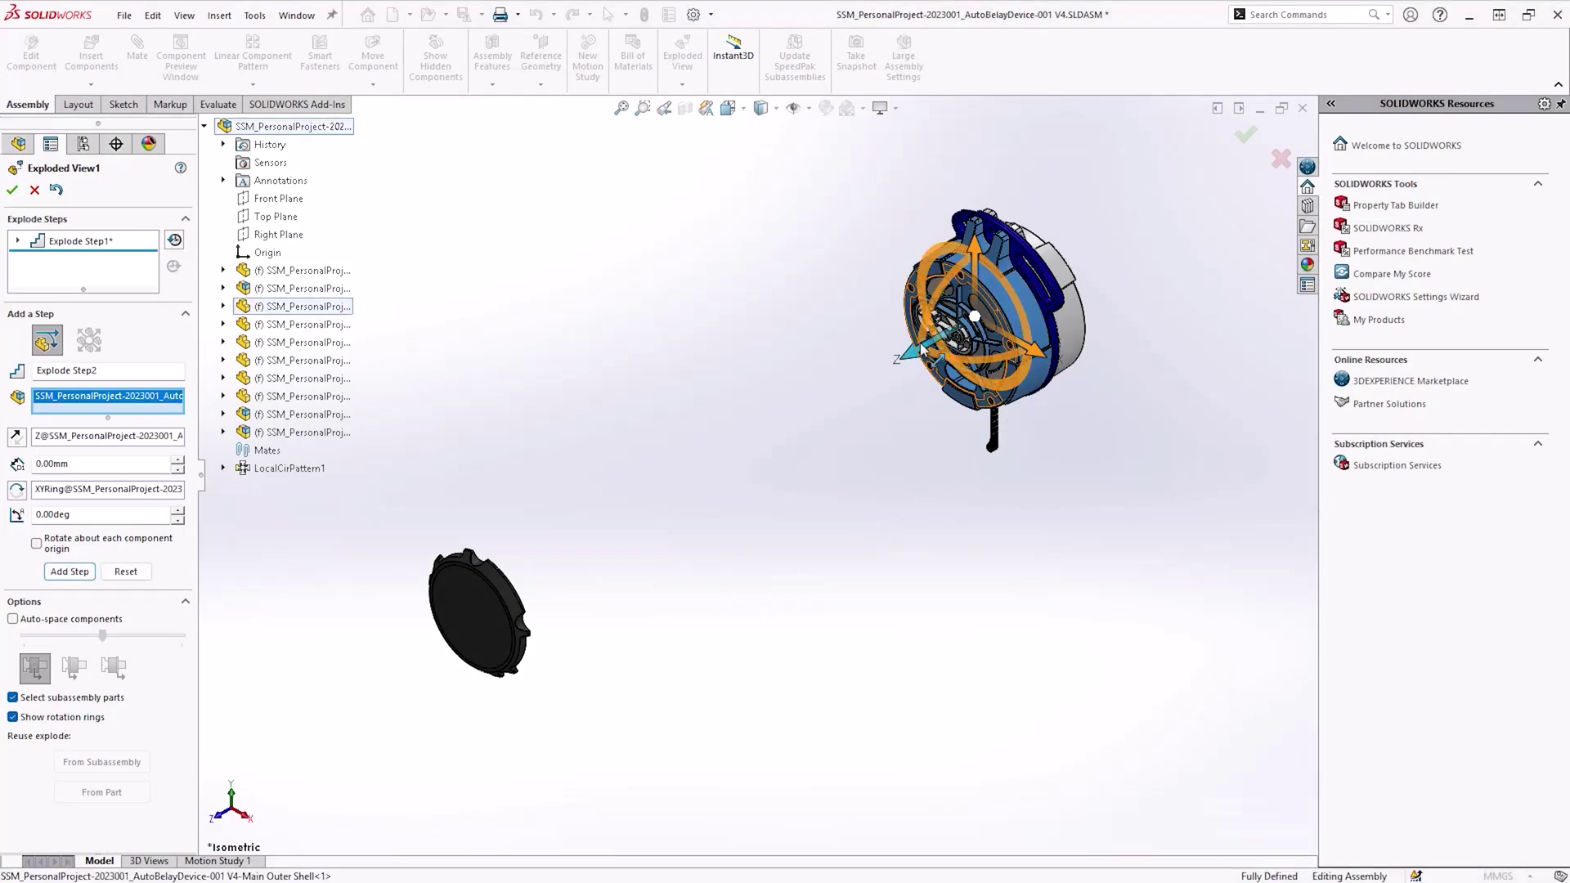
left_click_drag(923, 351, 545, 579)
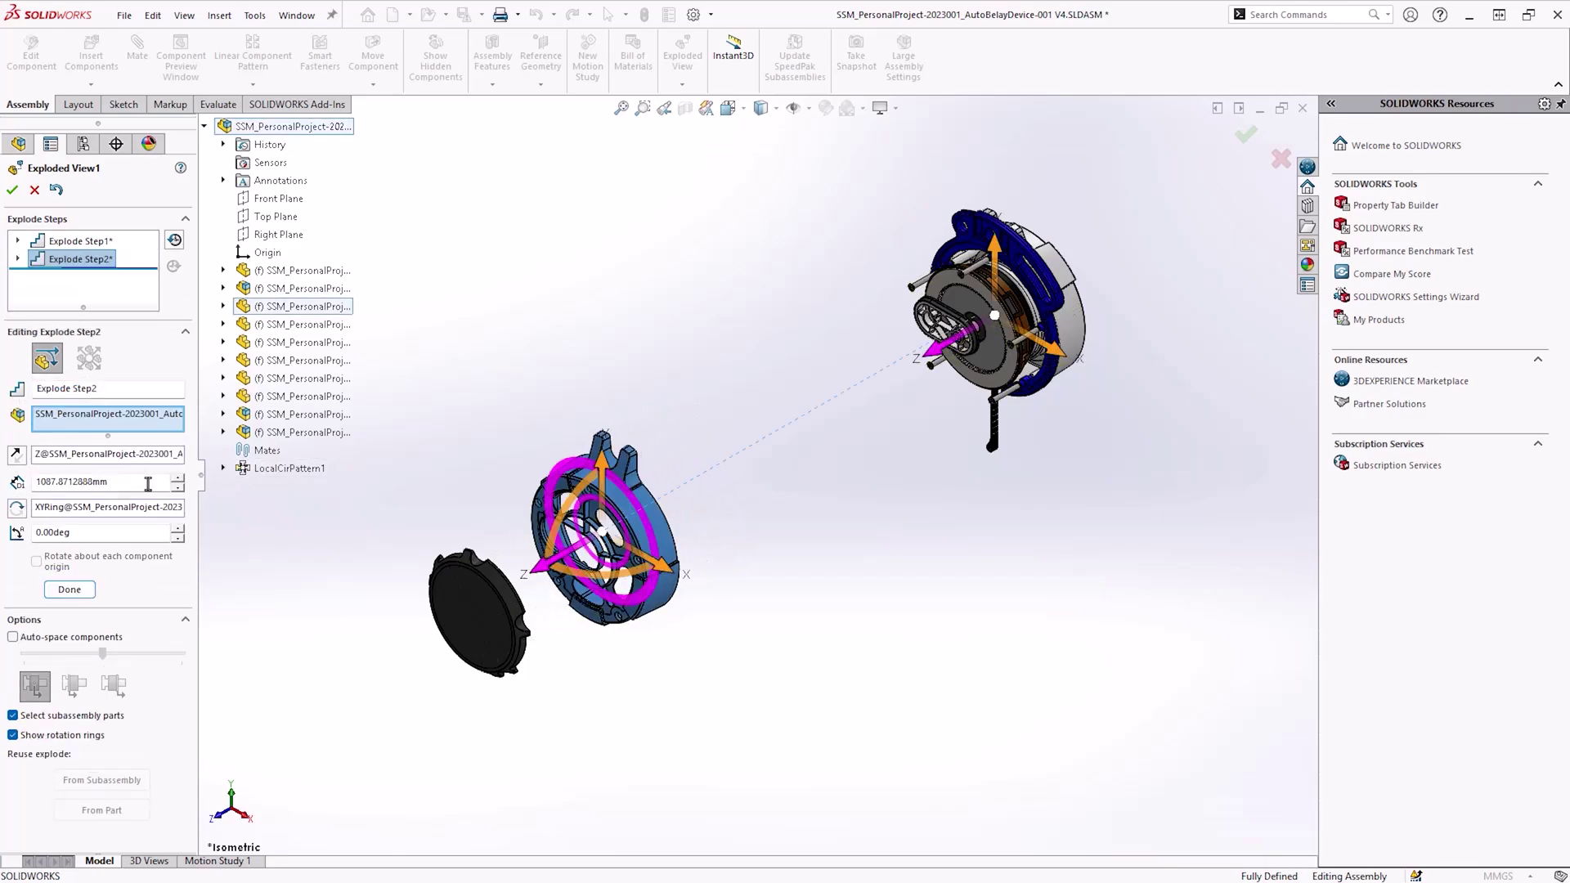
left_click(52, 483)
type("1100")
key("Return")
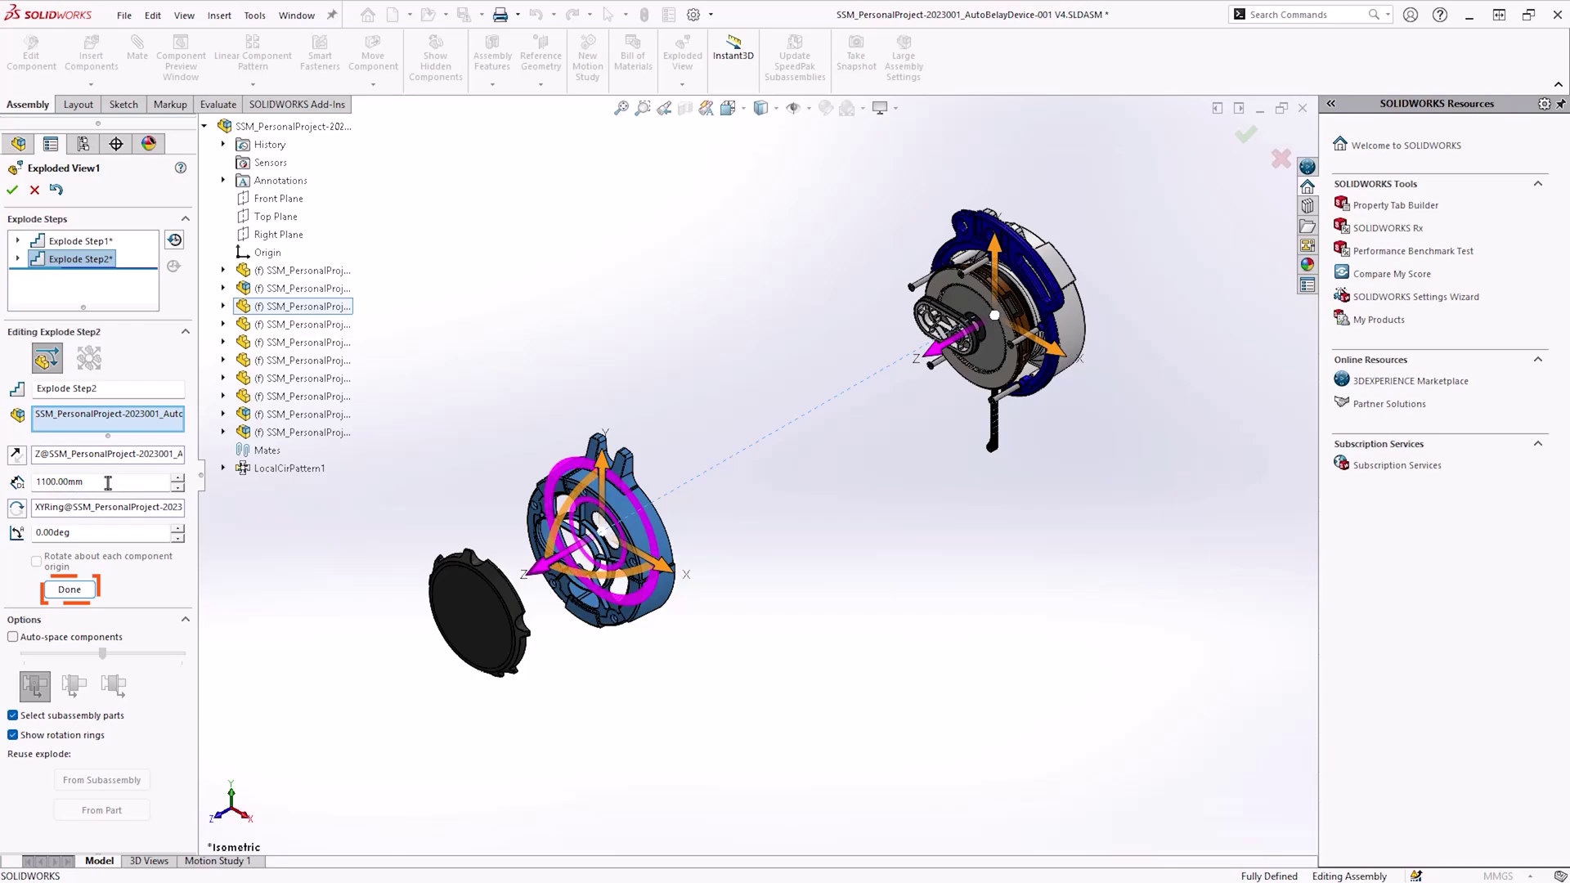
left_click(70, 590)
Drag the inner disc, ring and another motor component out along their axis
left_click_drag(981, 343, 697, 487)
left_click_drag(977, 387, 744, 499)
left_click(948, 343)
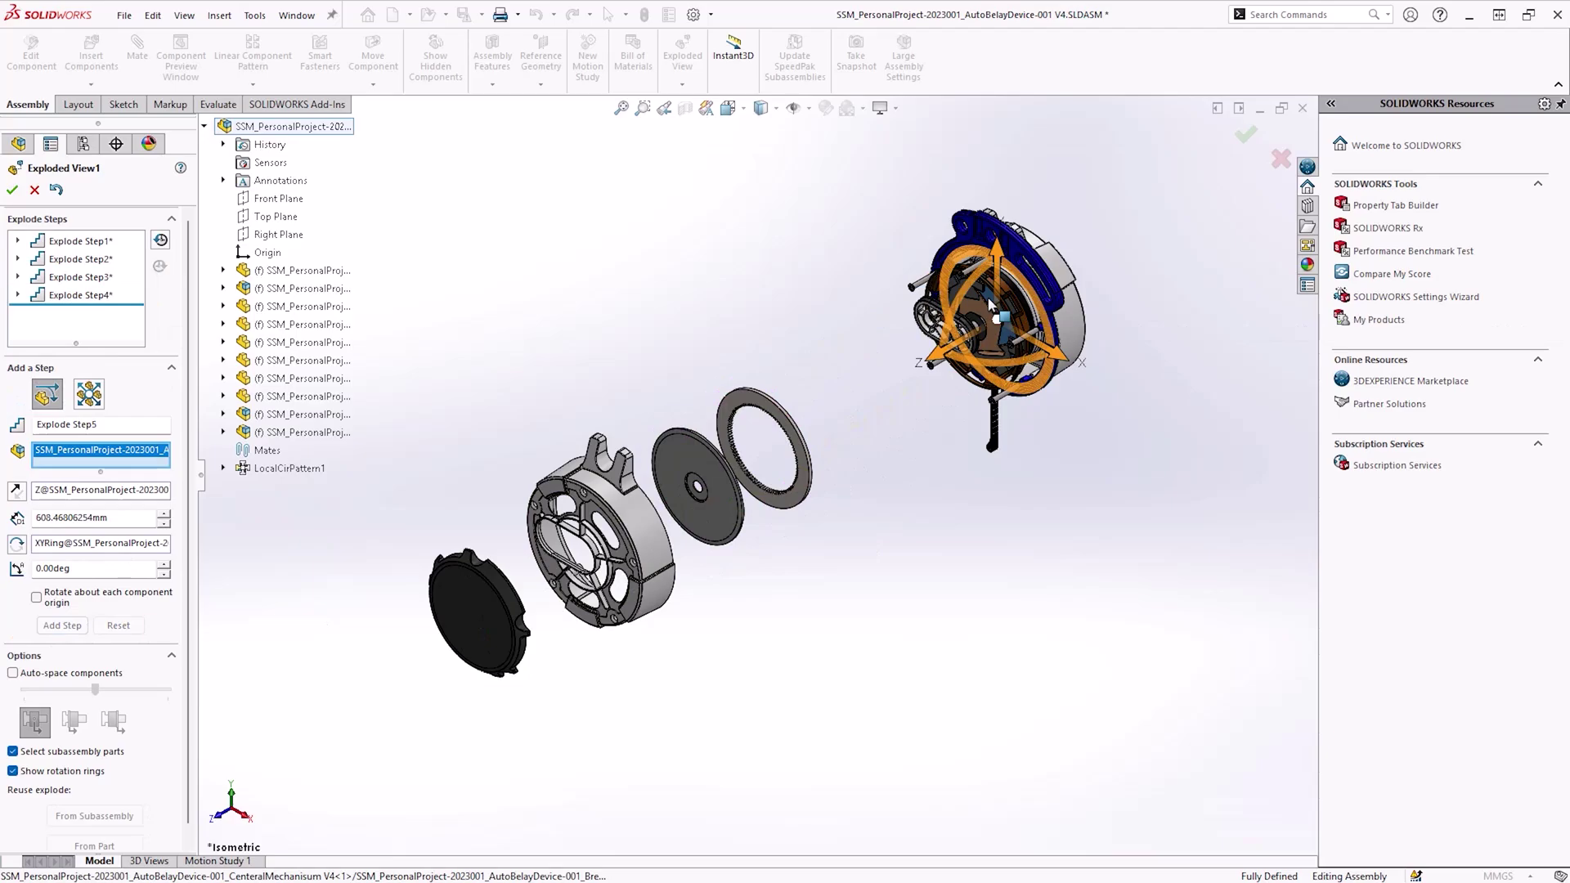
left_click_drag(930, 369, 767, 460)
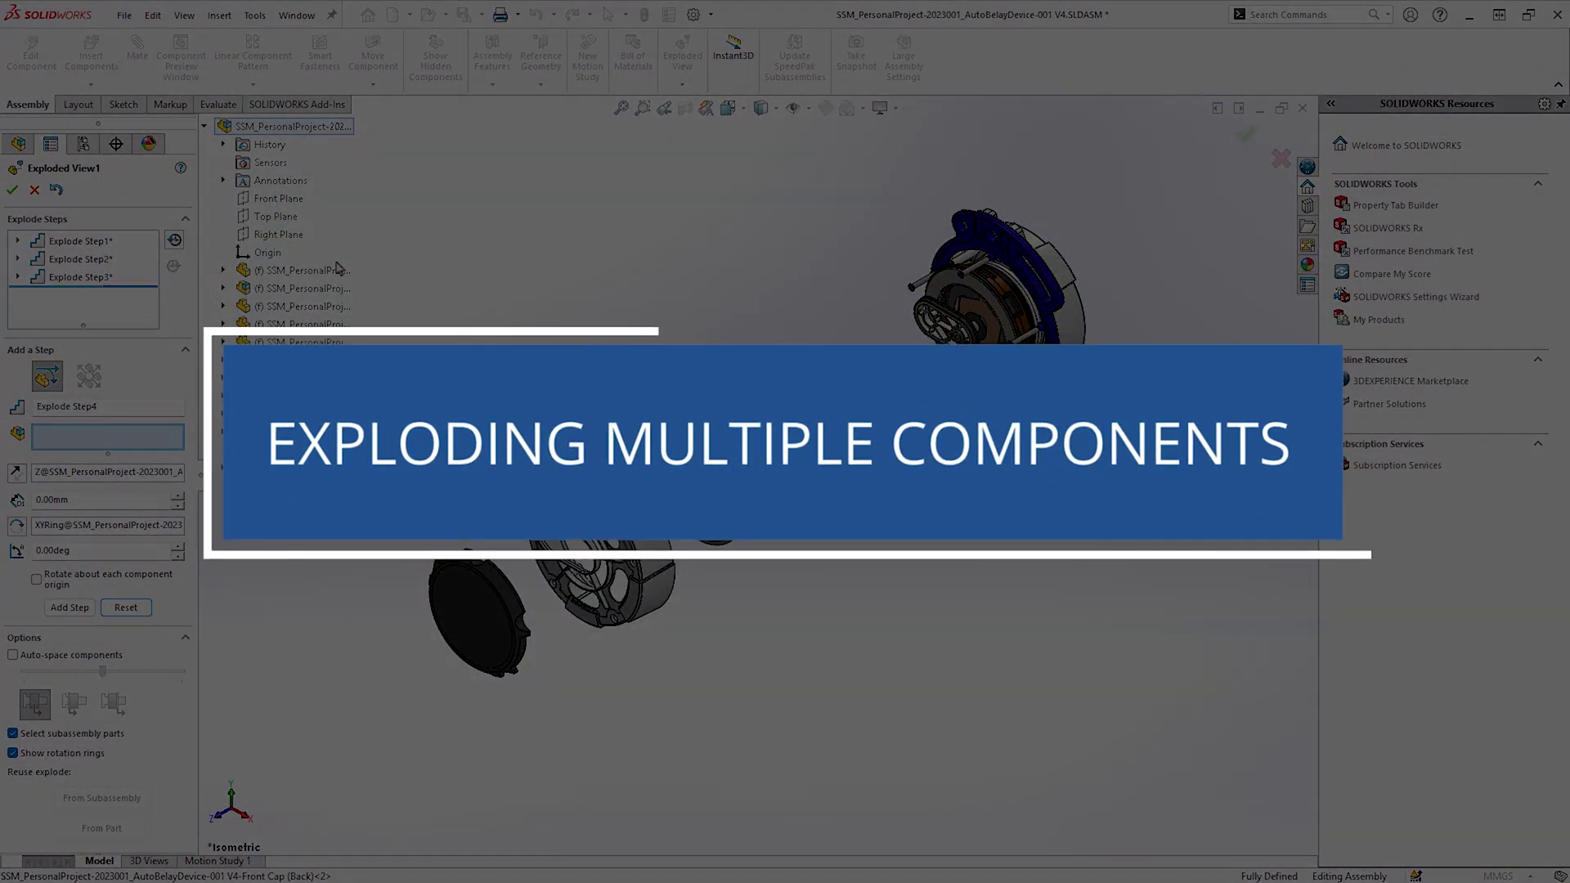
Explode the handle, back outer shell and back front cap as an auto-spaced chain, about 339.77 mm along Z
left_click(327, 270)
left_click(298, 325, "ctrl")
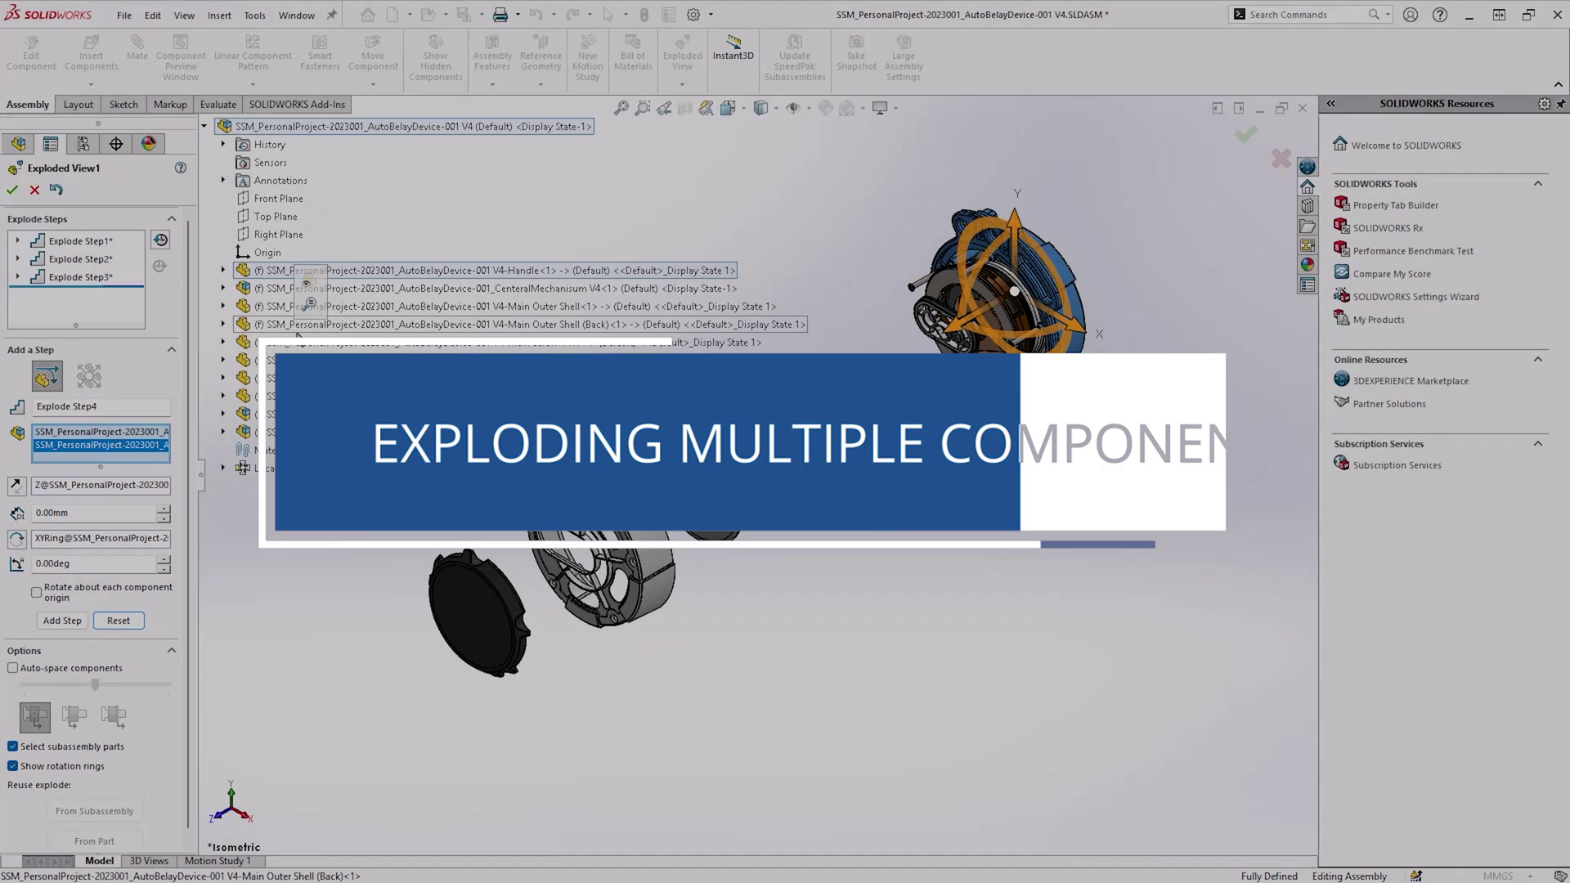
left_click(302, 395, "ctrl")
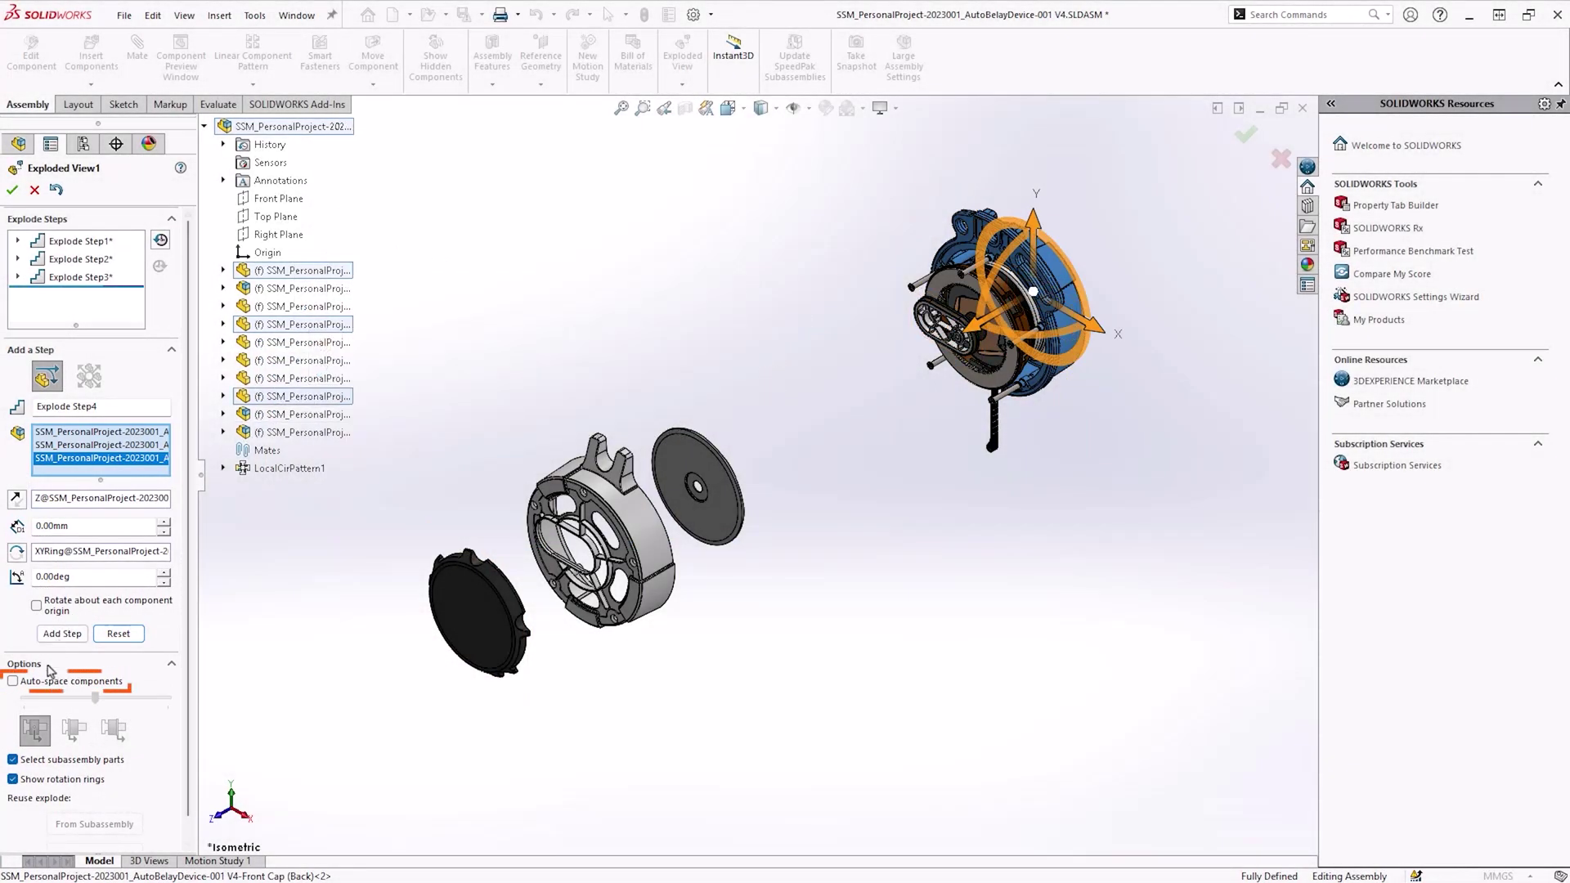
left_click(13, 681)
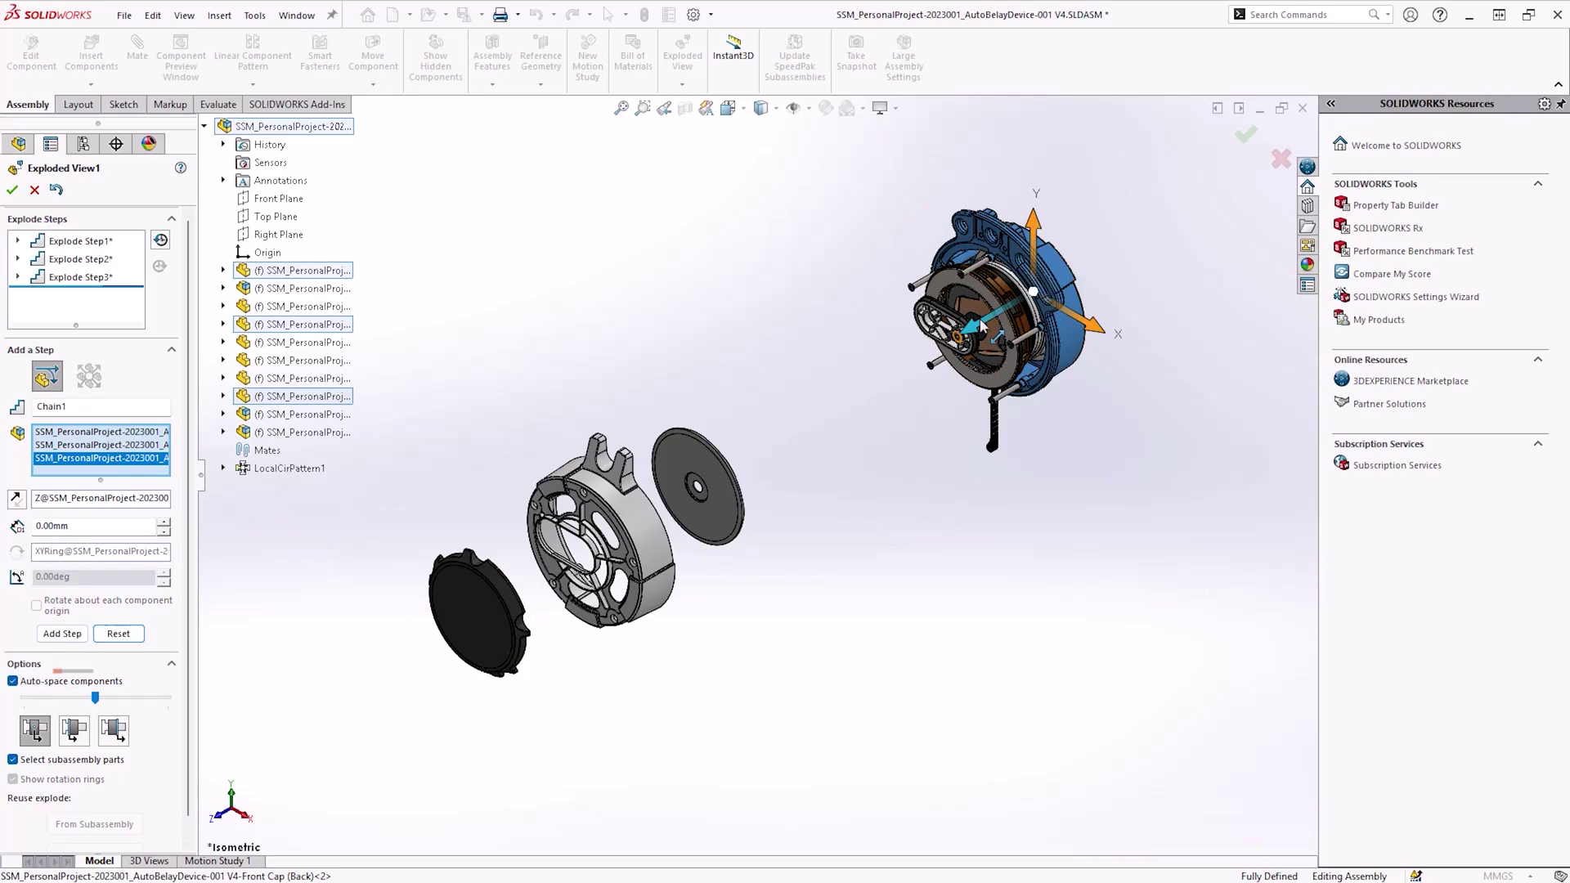
left_click_drag(969, 327, 869, 400)
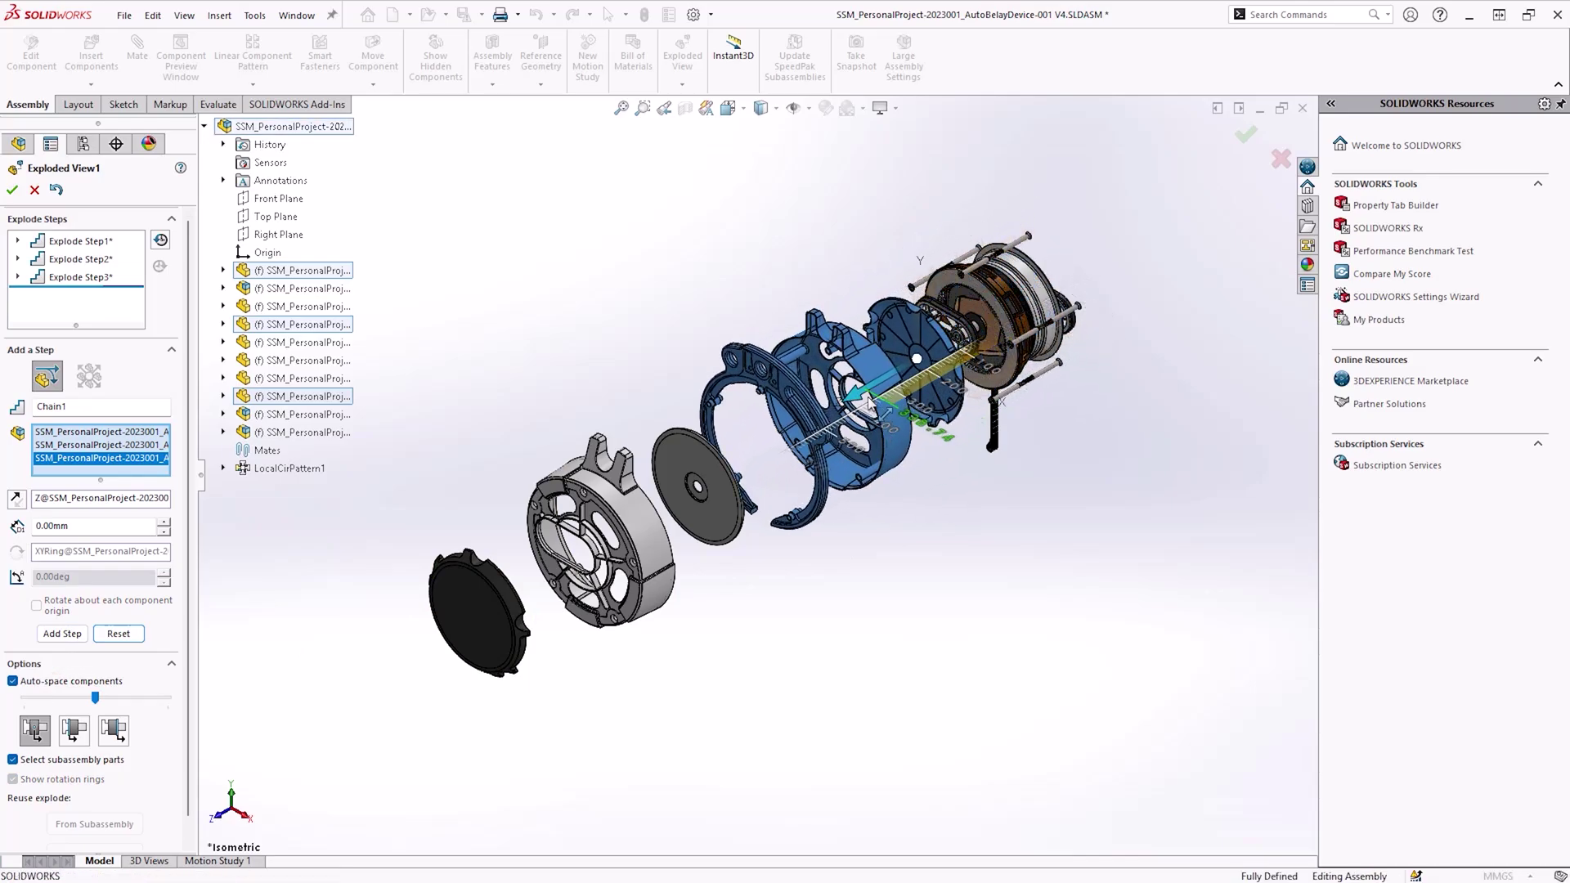
left_click_drag(869, 401, 867, 404)
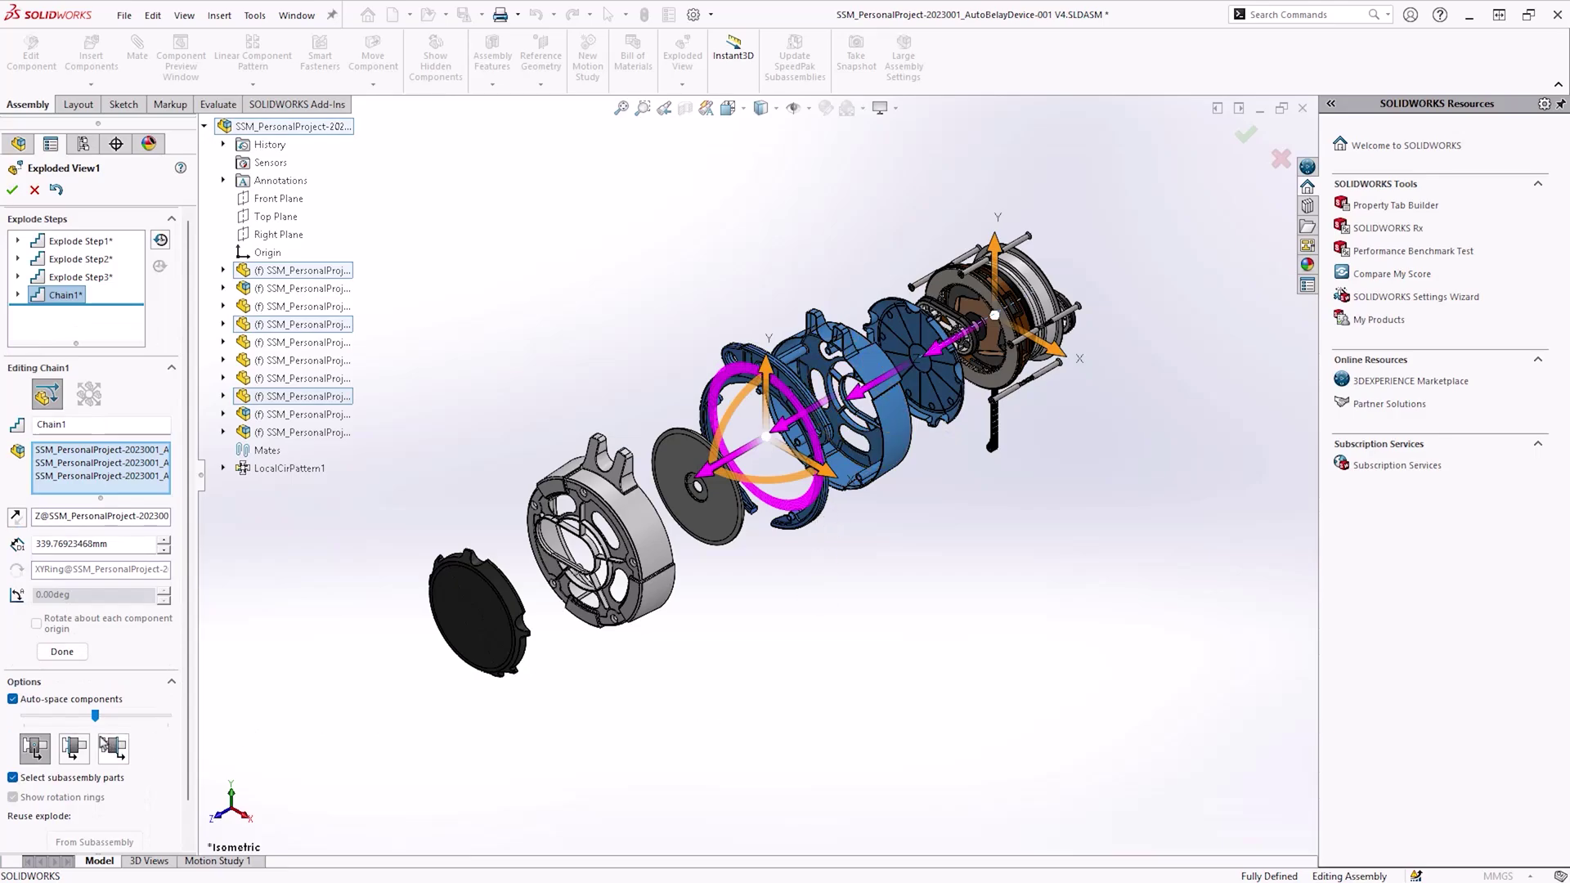
mouse_move(97, 719)
left_mouse_down()
mouse_move(62, 721)
mouse_move(97, 722)
mouse_move(80, 725)
left_mouse_up()
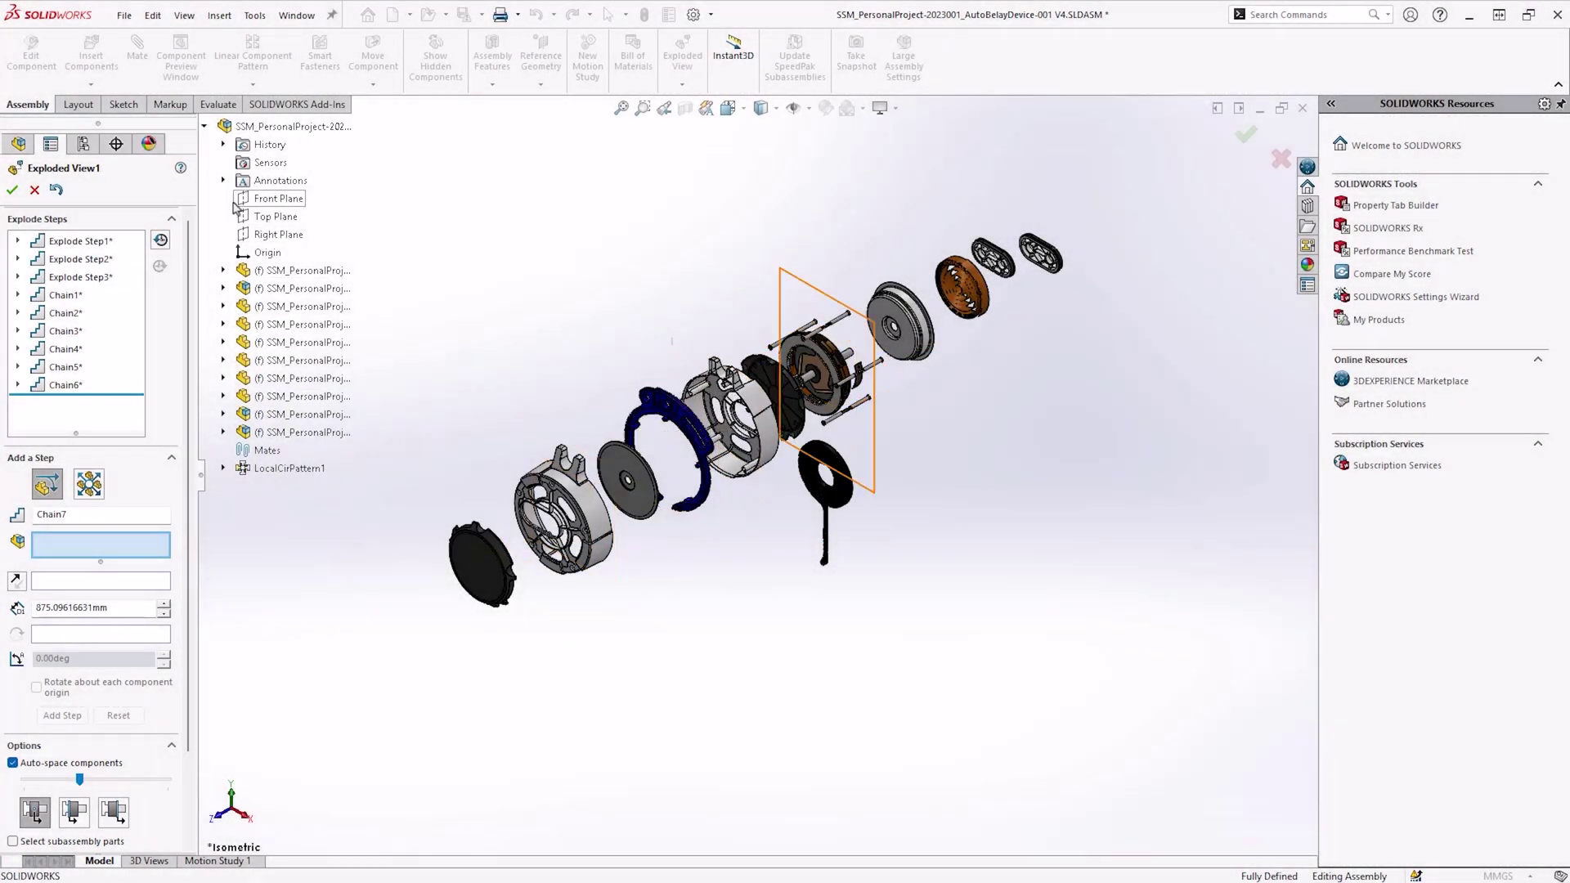
Close the Explode editor, toggle Exploded View1 collapsed and exploded, then animate its collapse
left_click(13, 189)
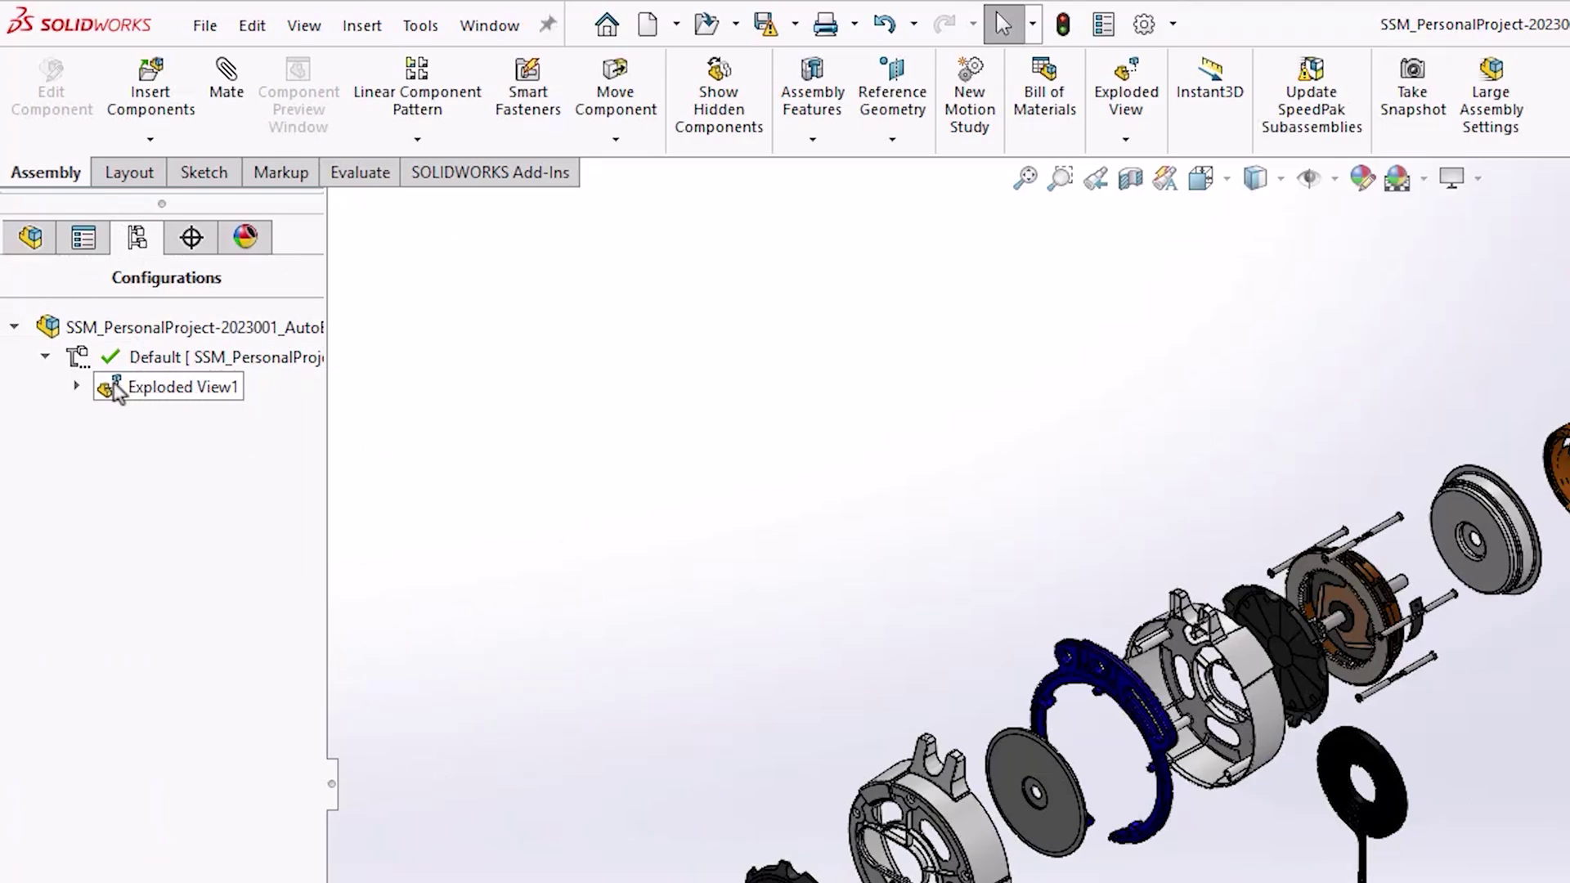
double_click(161, 391)
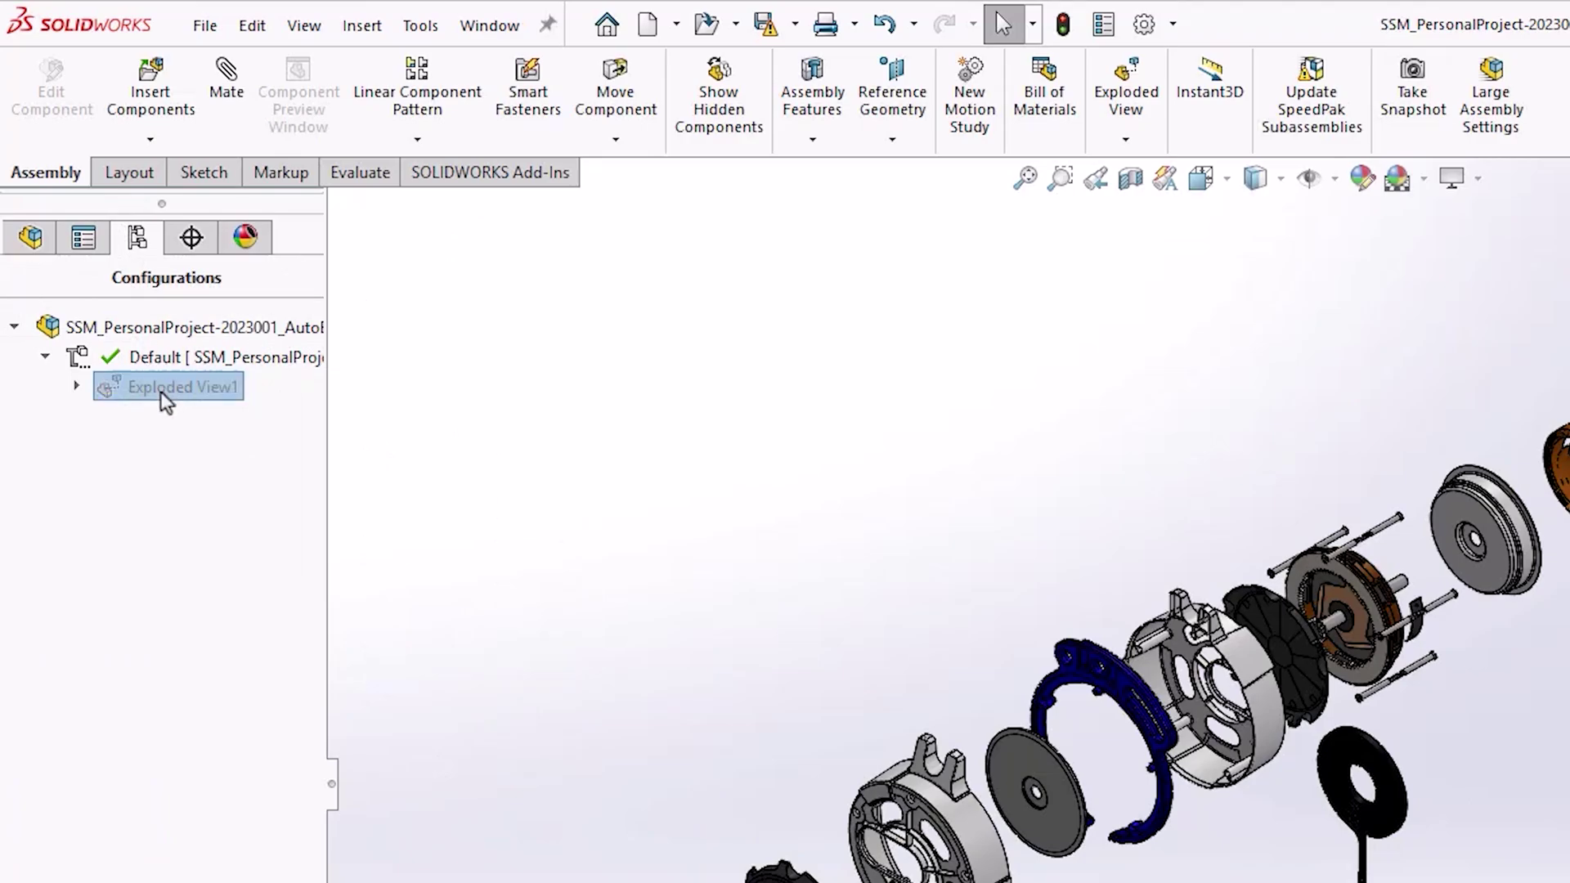
double_click(161, 391)
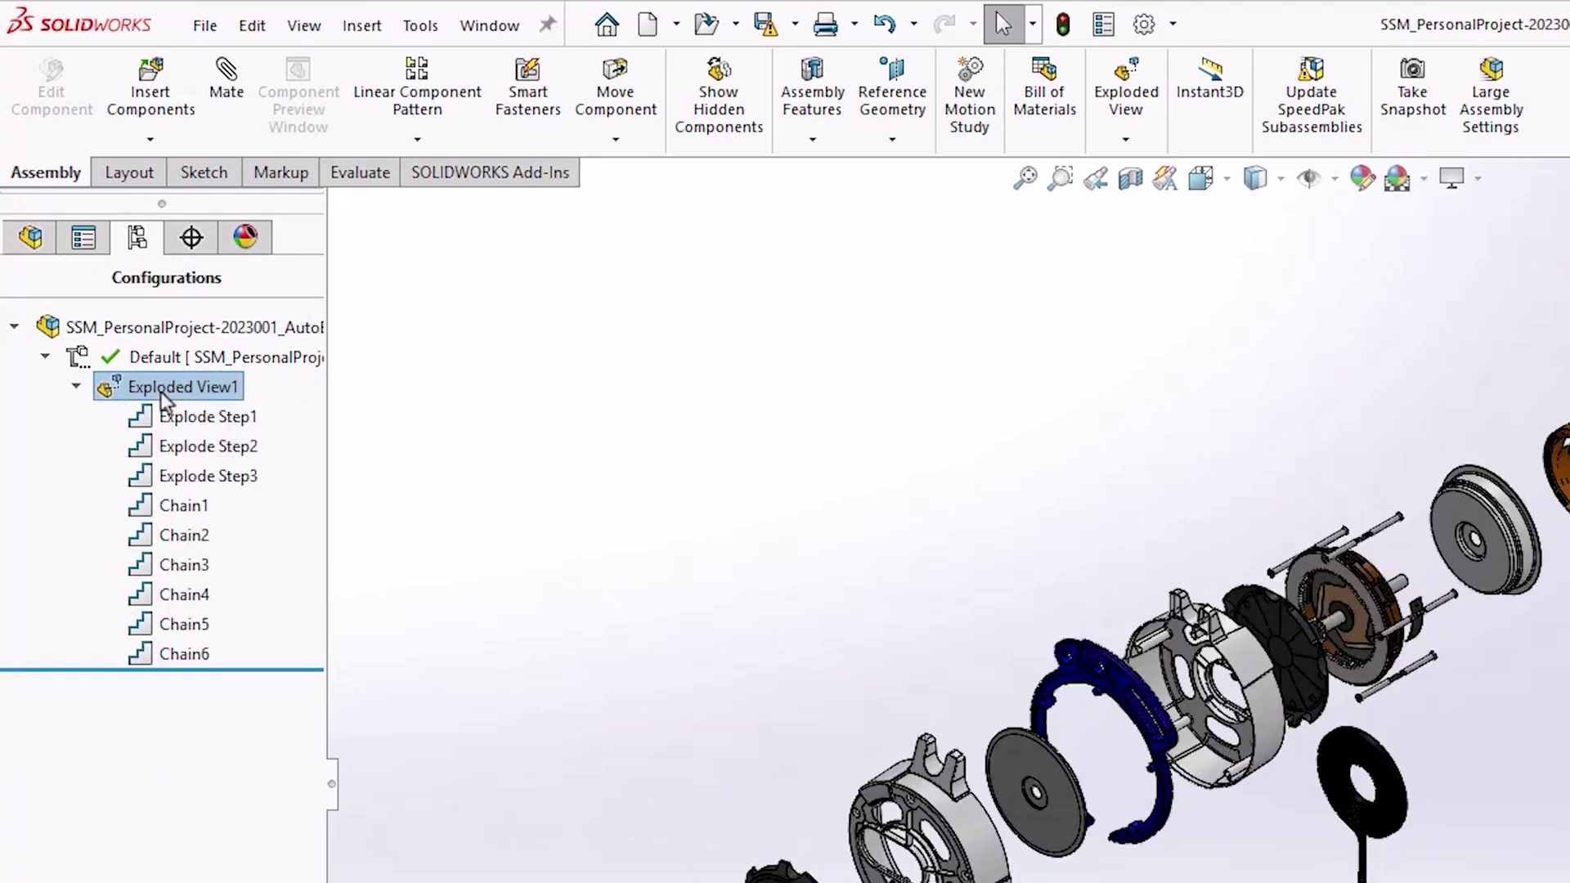
right_click(160, 391)
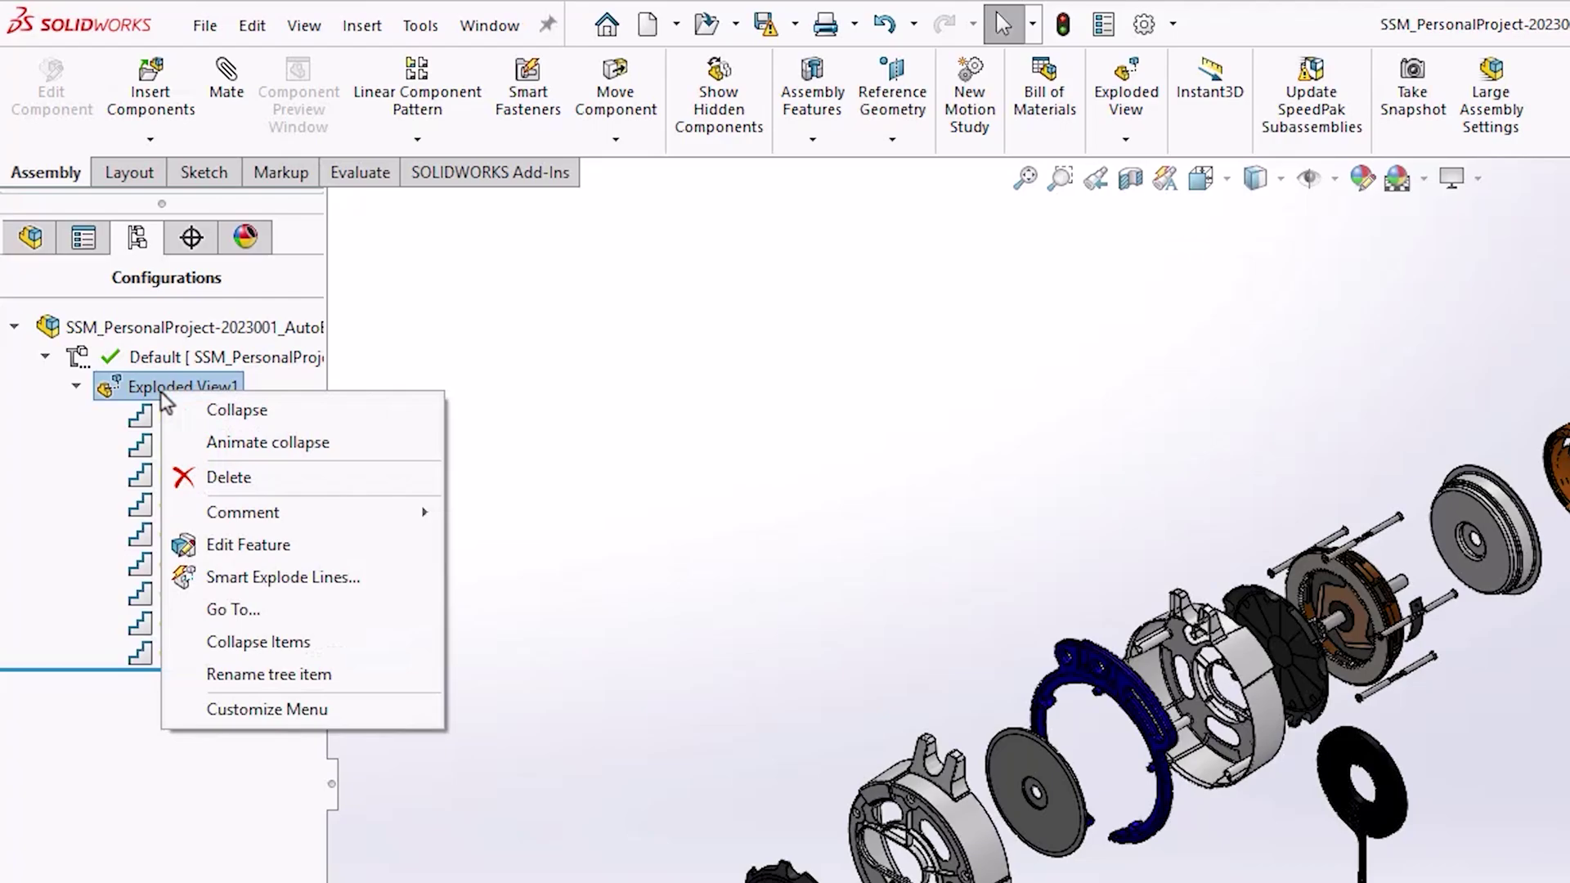
left_click(237, 444)
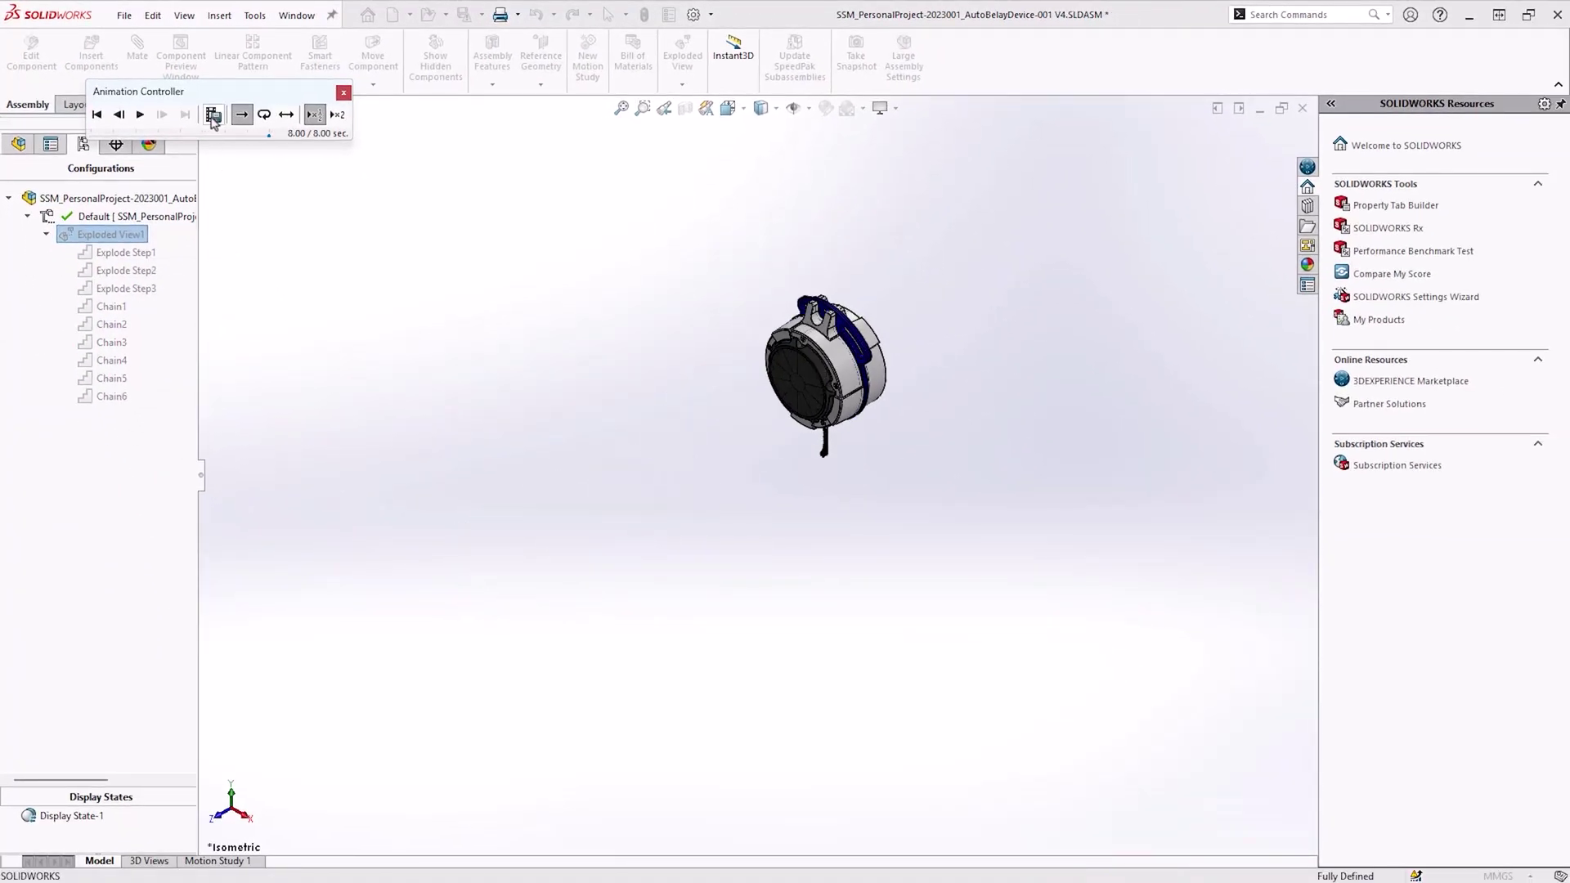
Save the Exploded View1 collapse animation with MP4 as the file type
left_click(213, 114)
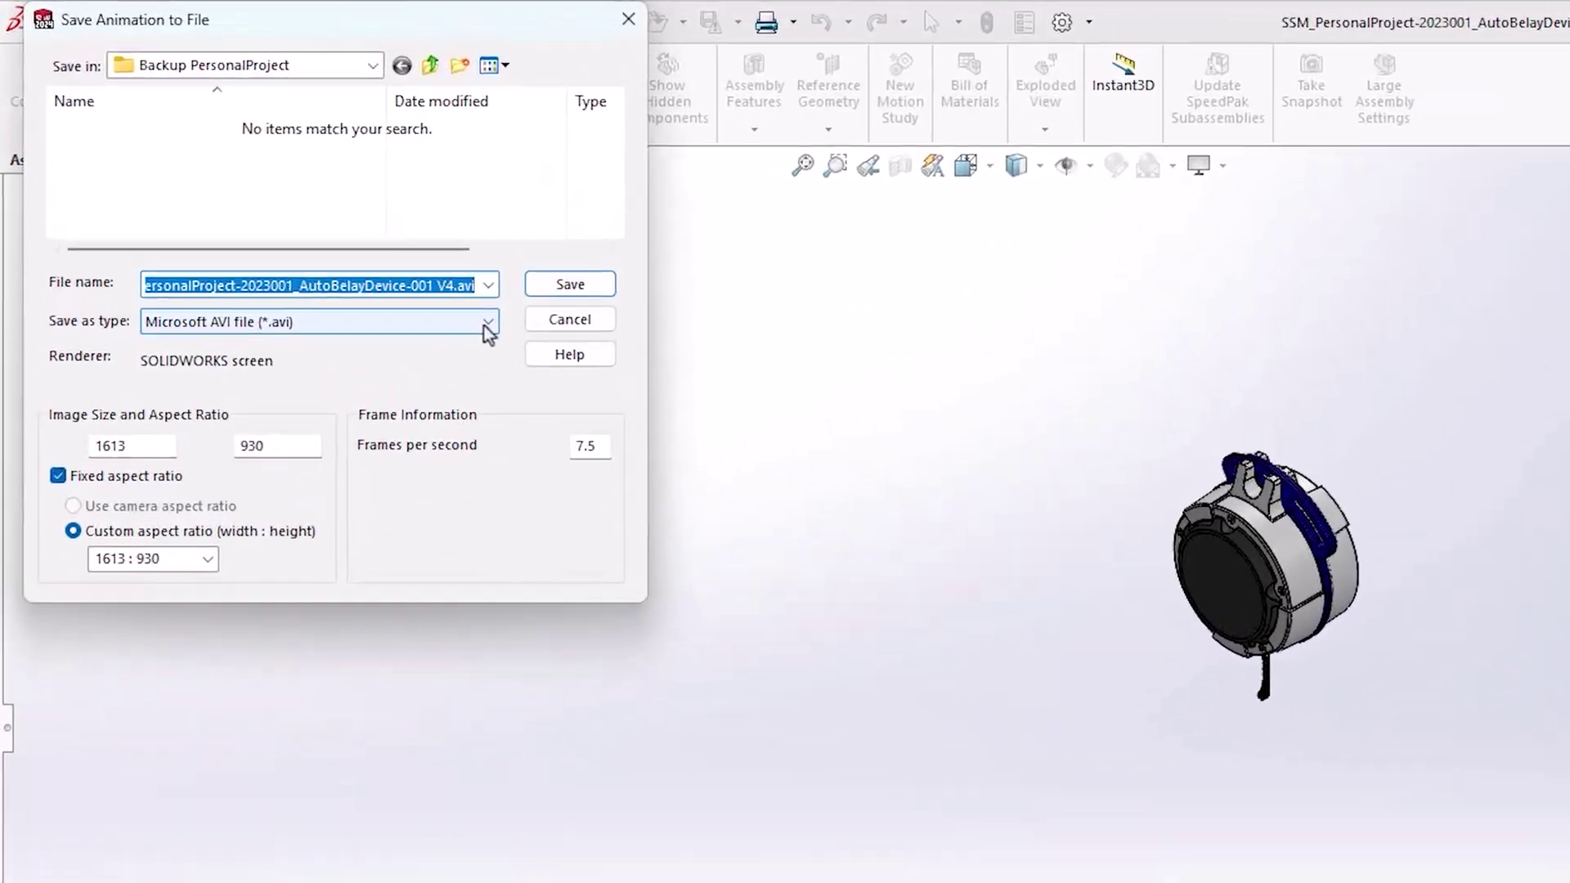
left_click(393, 259)
left_click(376, 315)
left_click(605, 311)
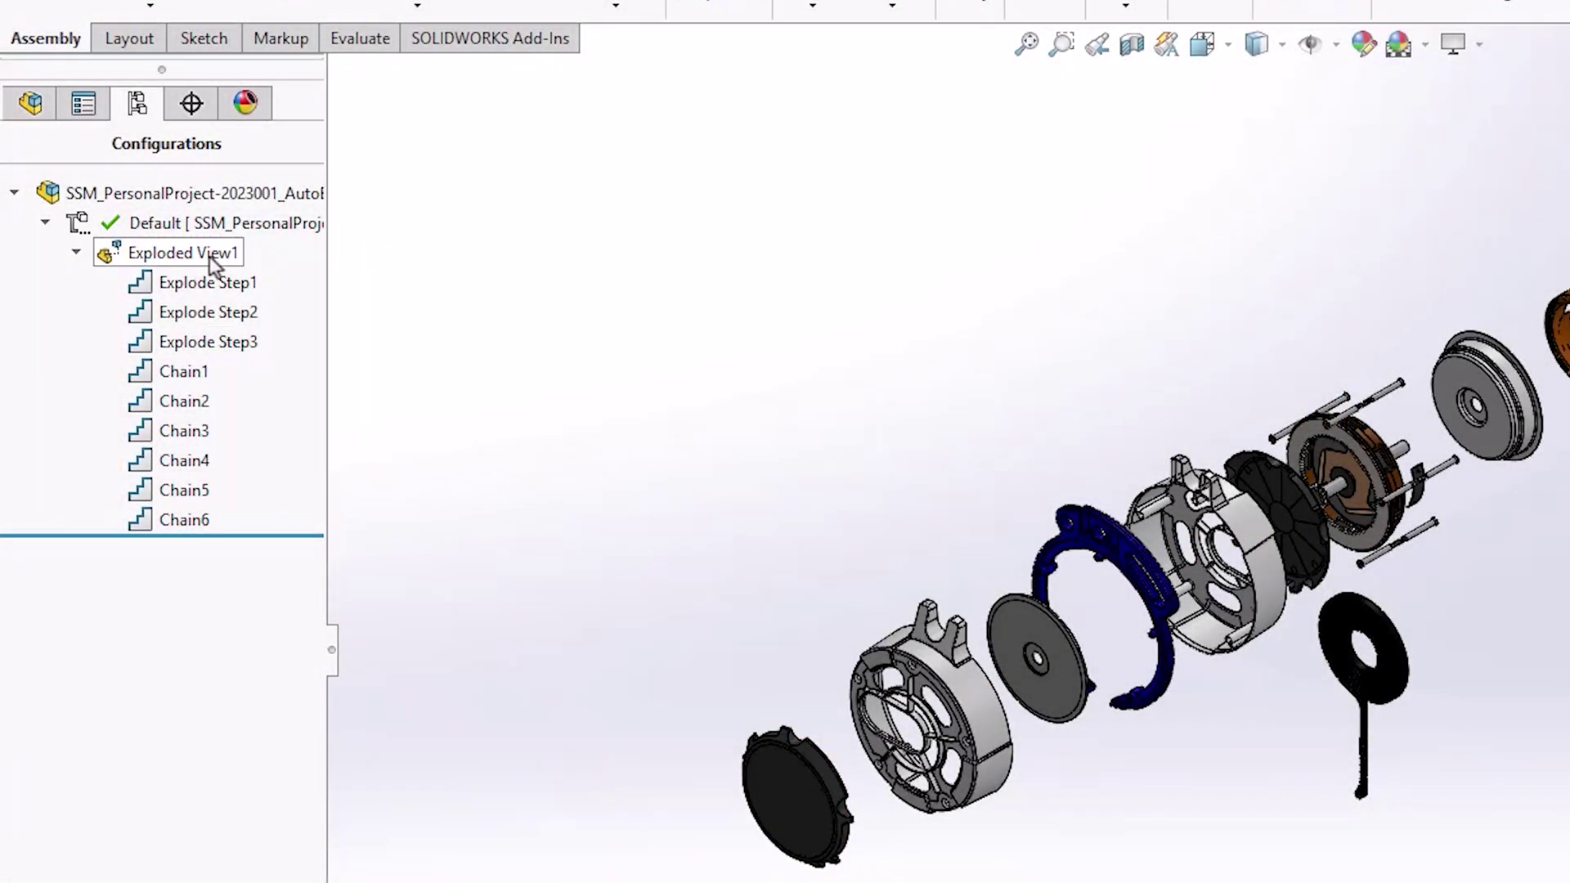
Reopen Exploded View1 for editing, delete the Chain1 step and open Chain4
right_click(210, 257)
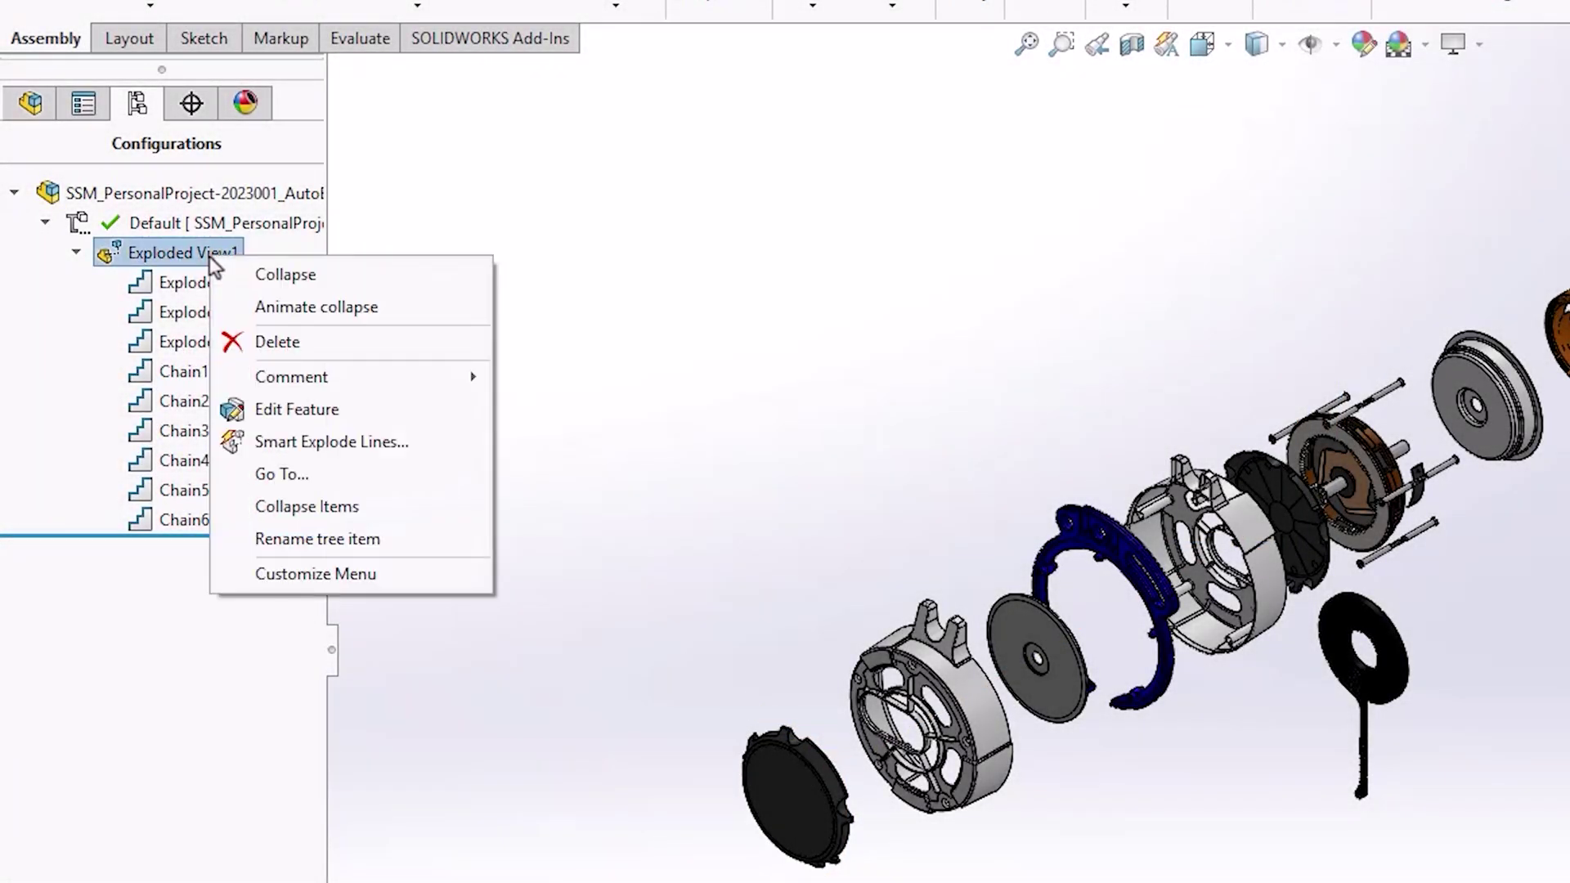
left_click(299, 410)
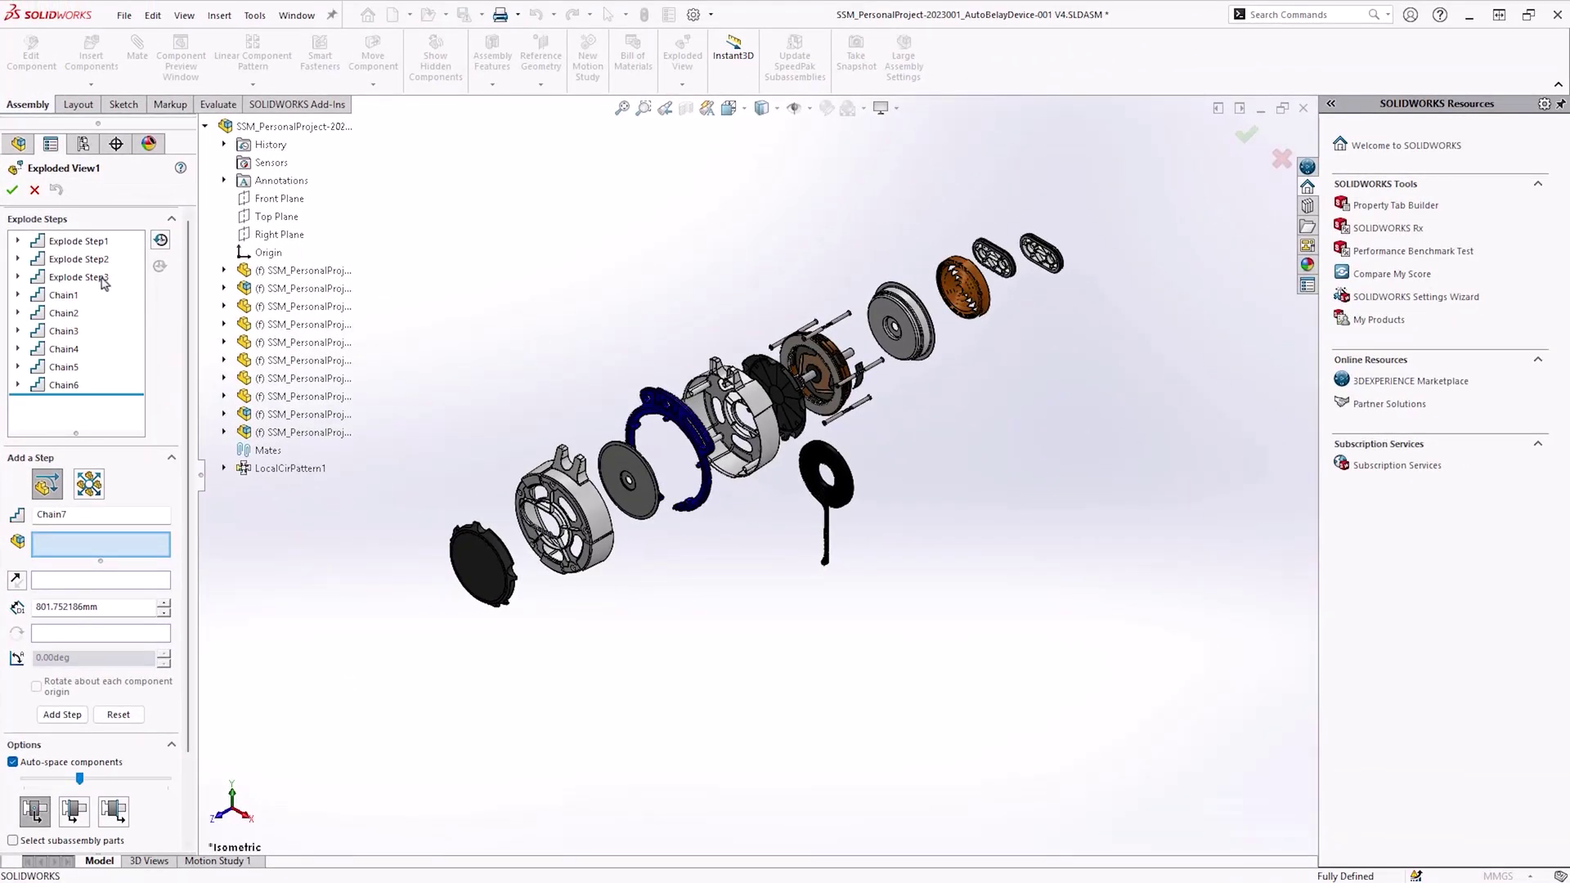
left_click(103, 281)
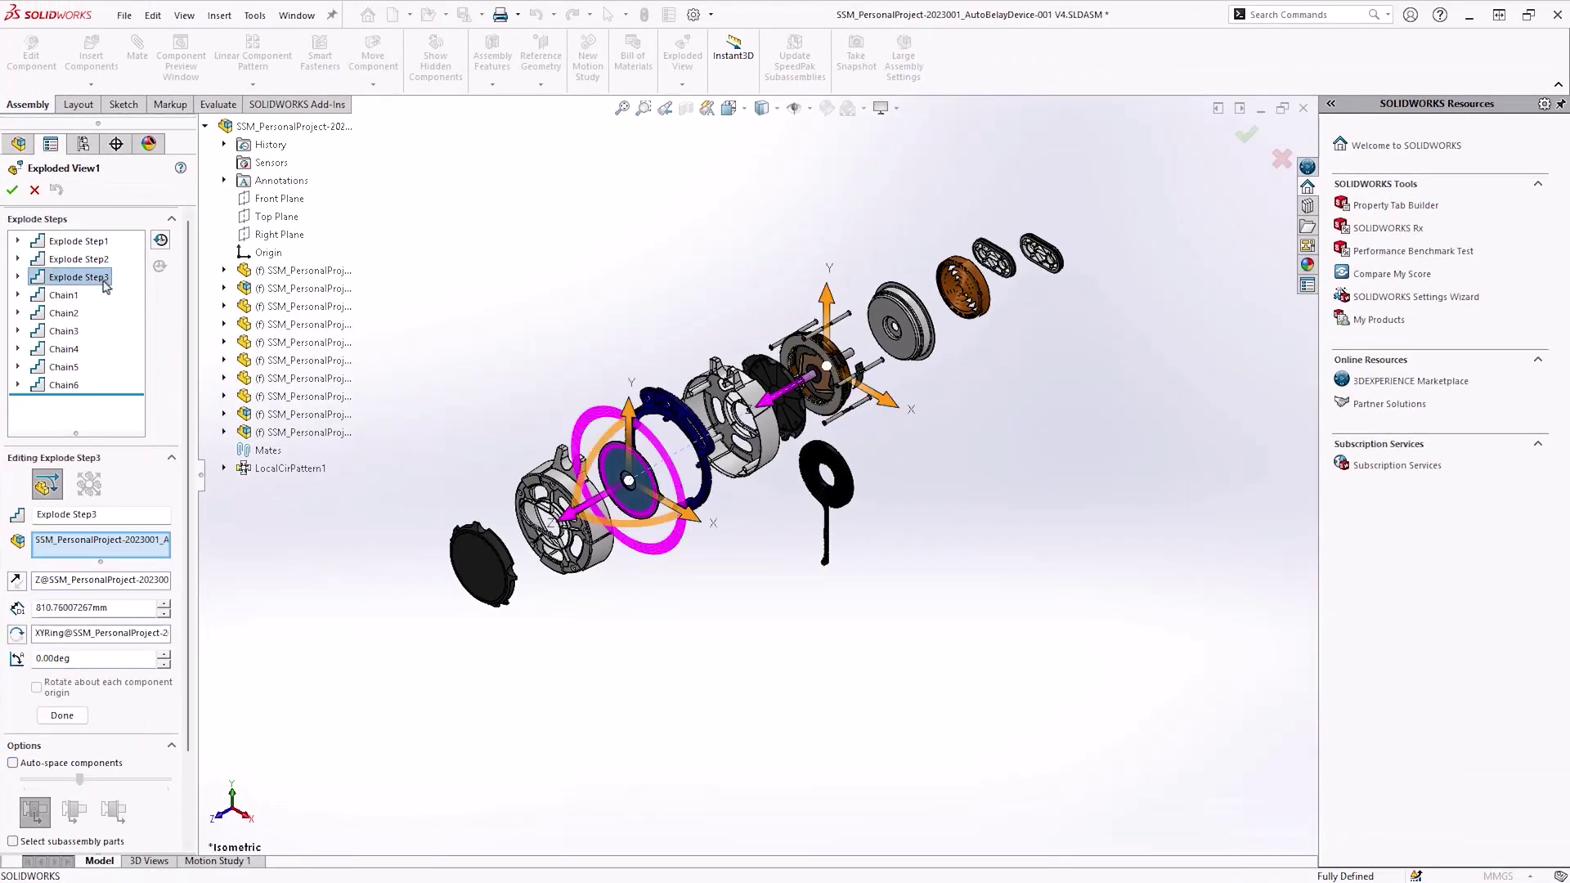
right_click(62, 295)
left_click(90, 347)
left_click(65, 331)
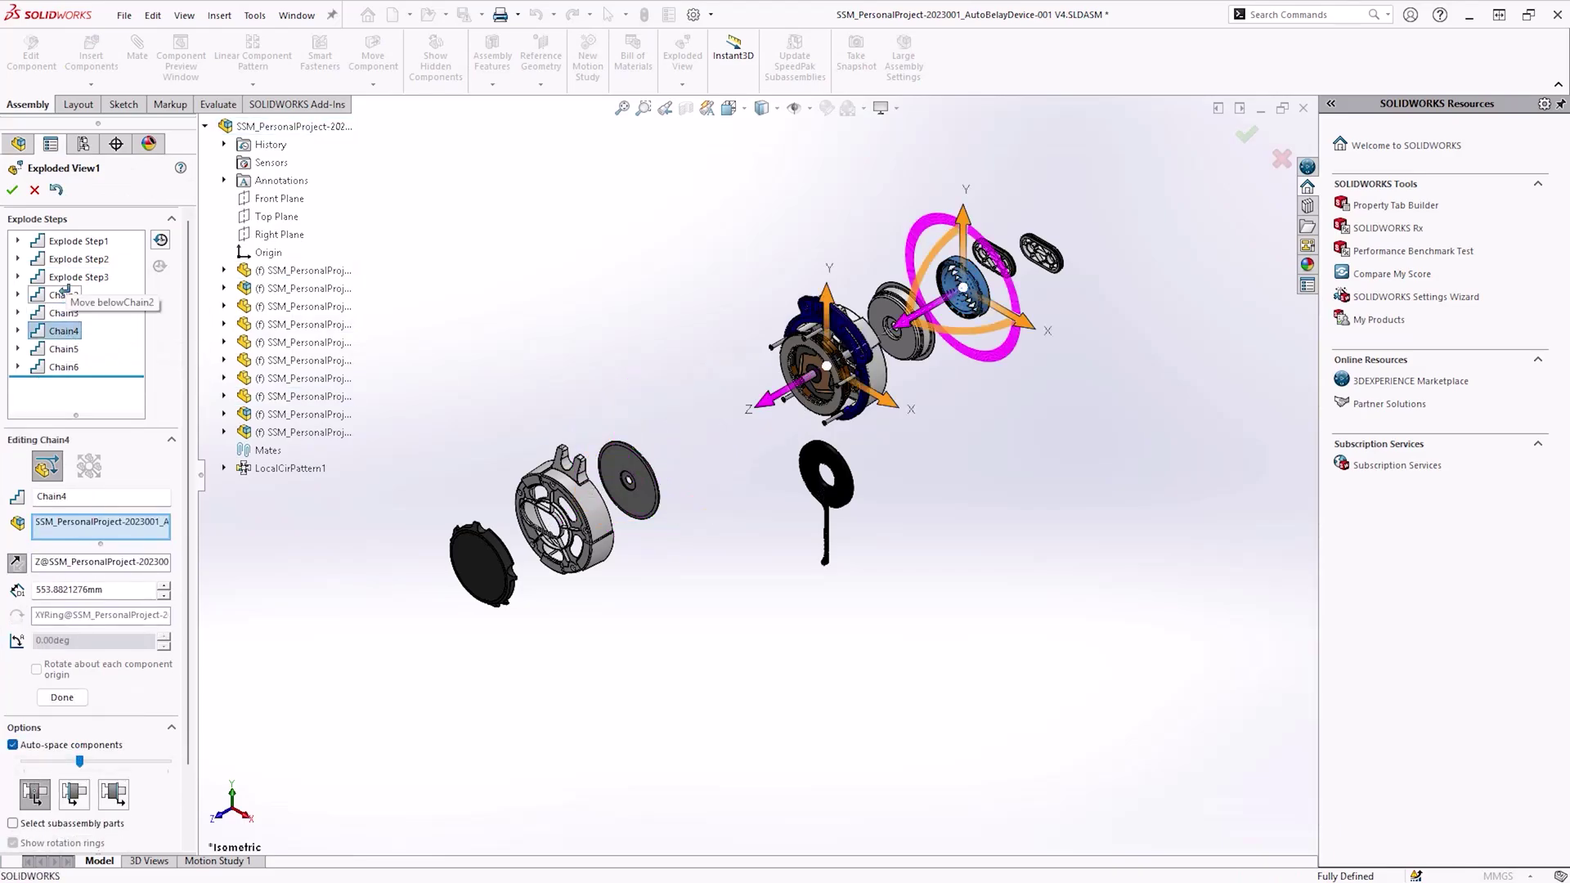